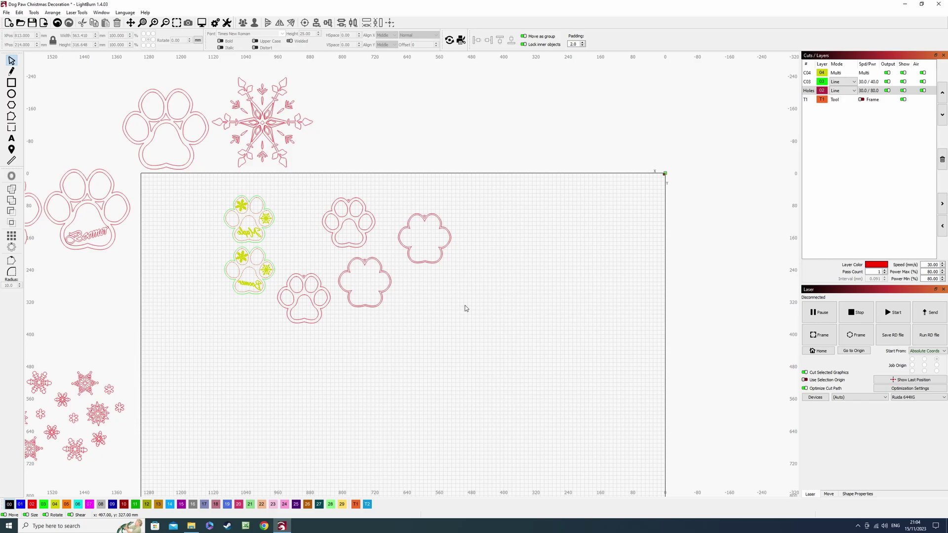
Mirror the green Maple and Boomer paws horizontally, leaving the other paw pieces unchanged.
{"action": "left_click_drag", "start_coordinate": [467, 312], "coordinate": [172, 197]}
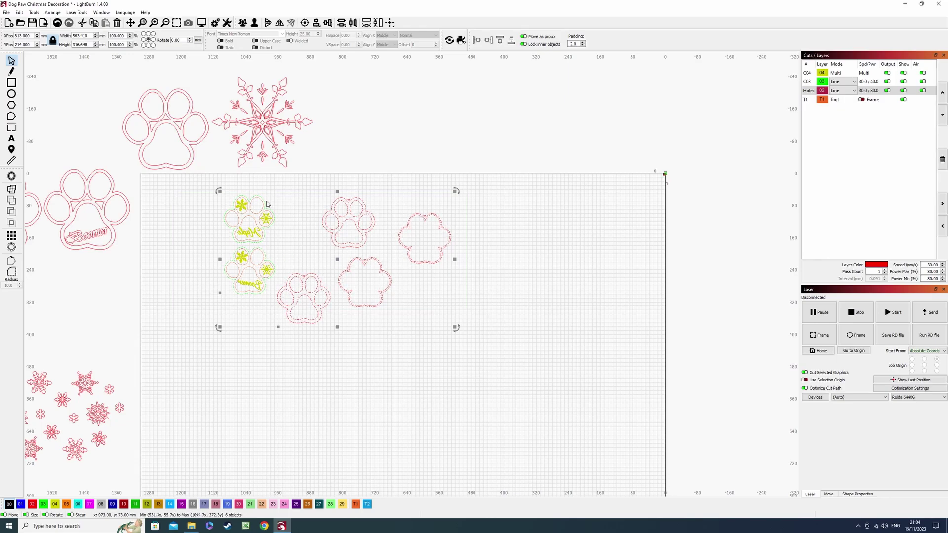
{"action": "scroll", "coordinate": [277, 189], "scroll_direction": "up", "scroll_amount": 3}
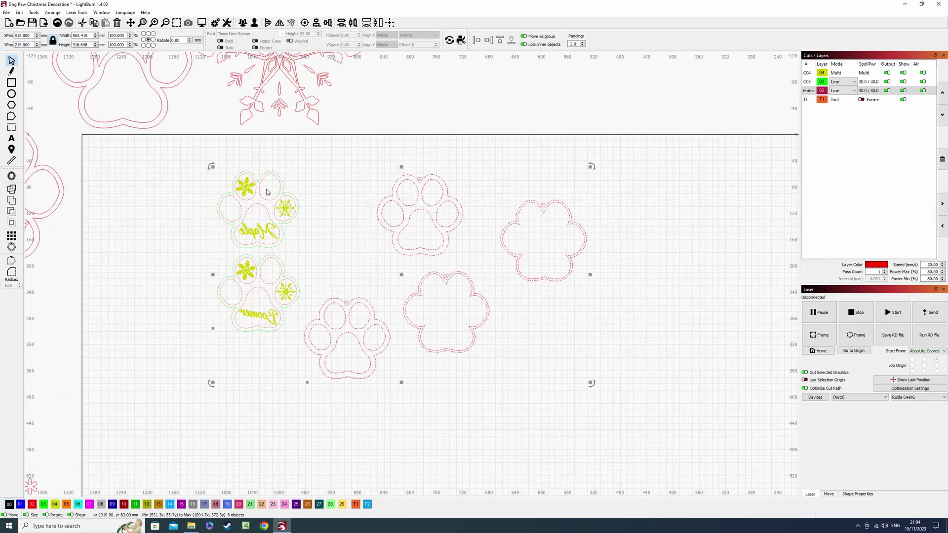
{"action": "key", "text": "ctrl+z"}
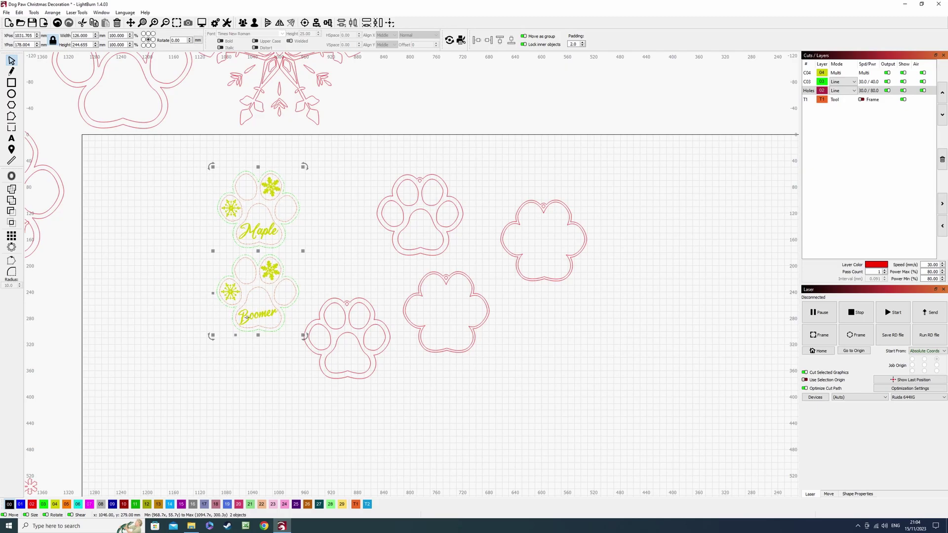
{"action": "left_click", "coordinate": [285, 338]}
{"action": "left_click", "coordinate": [248, 300]}
{"action": "left_click", "coordinate": [277, 23]}
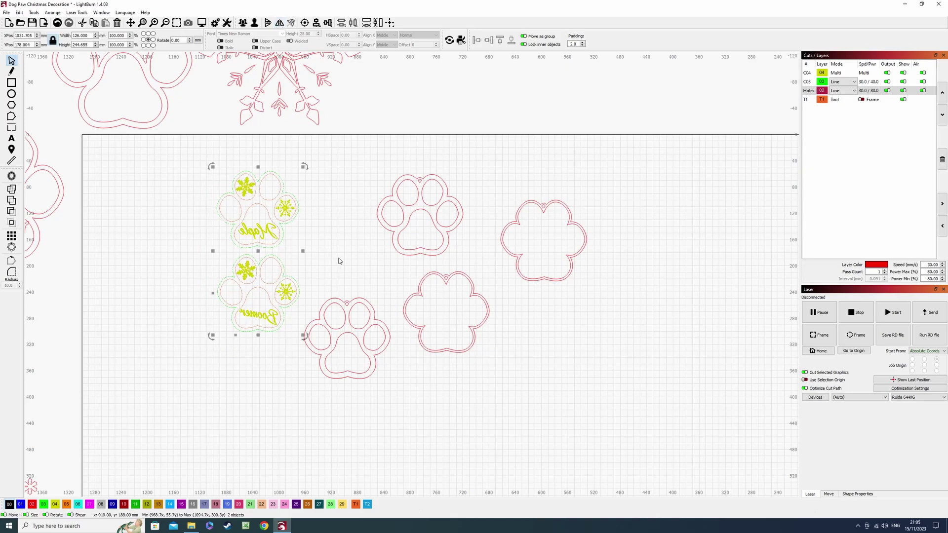
{"action": "left_click", "coordinate": [446, 335]}
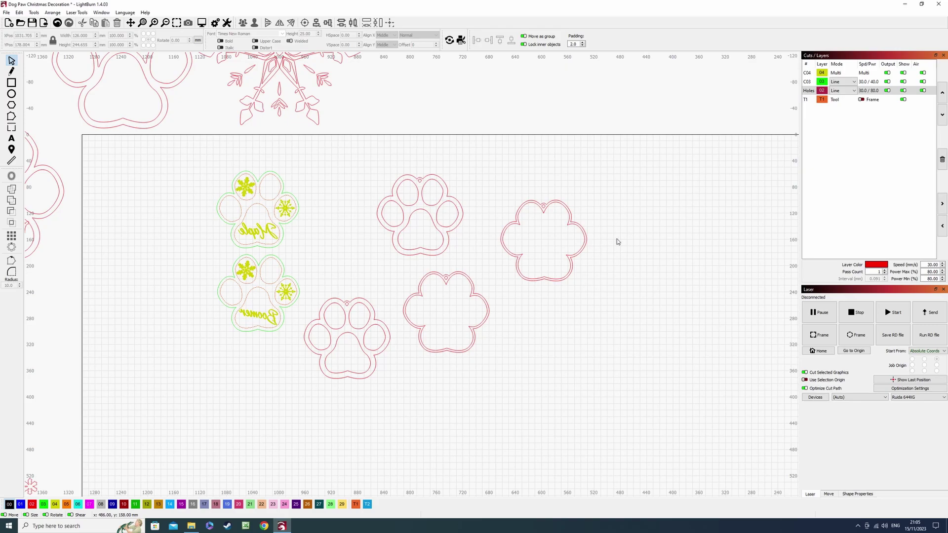
Top-align the Maple paw and its two frames, then dock the row left.
{"action": "left_click_drag", "start_coordinate": [616, 242], "coordinate": [178, 170]}
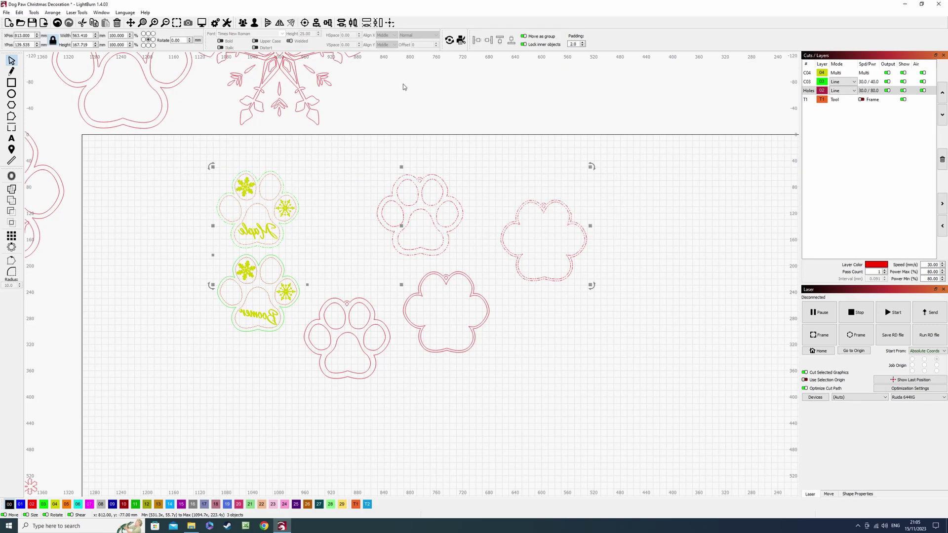
{"action": "left_click", "coordinate": [329, 25]}
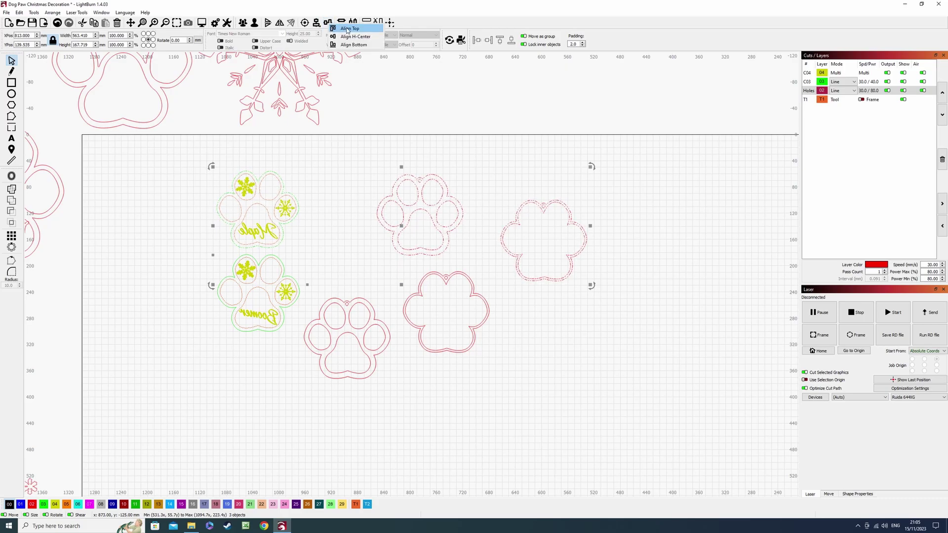
{"action": "left_click", "coordinate": [349, 28]}
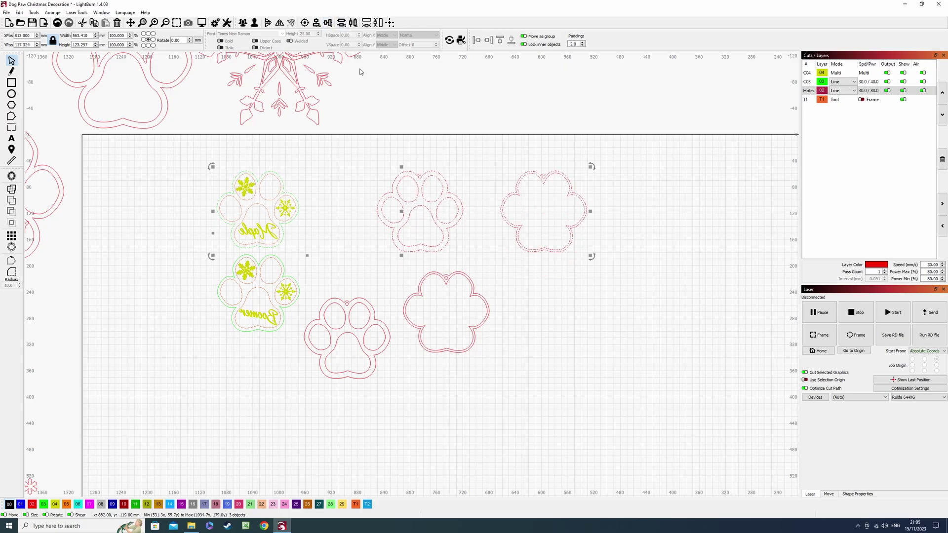
{"action": "left_click", "coordinate": [477, 41]}
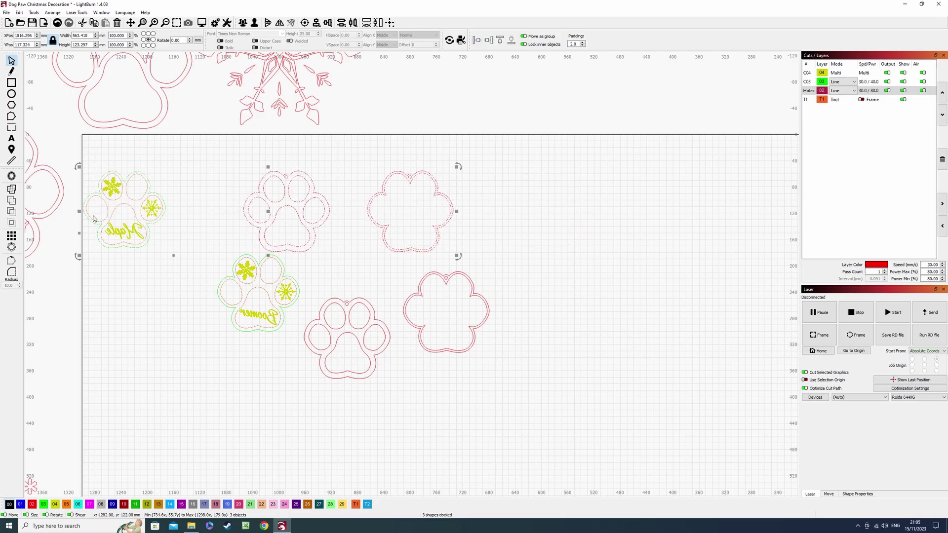
Set the docking padding to 2.0 and select the top-row red paw frame.
{"action": "scroll", "coordinate": [82, 211], "scroll_direction": "up", "scroll_amount": 1}
{"action": "scroll", "coordinate": [82, 211], "scroll_direction": "up", "scroll_amount": 2}
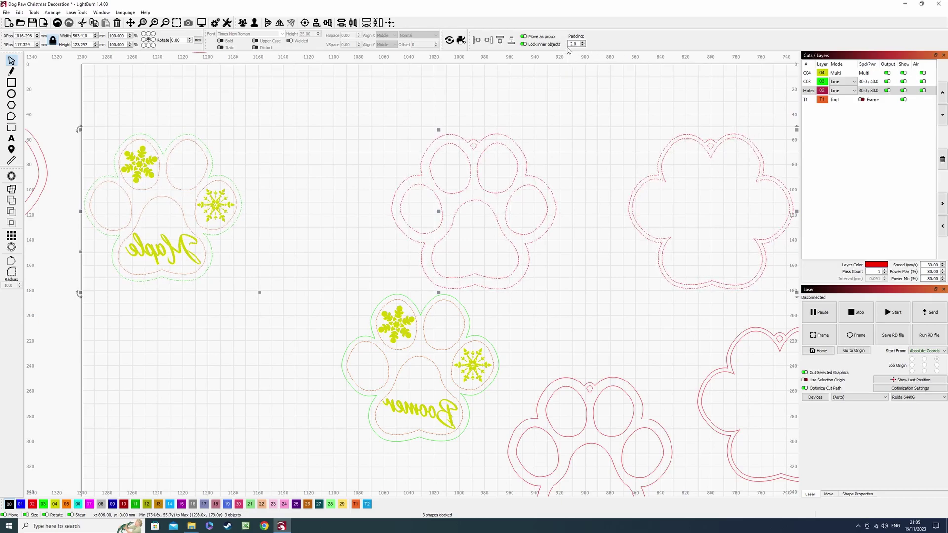
{"action": "left_click", "coordinate": [582, 42]}
{"action": "left_click", "coordinate": [582, 43]}
{"action": "left_click", "coordinate": [583, 45]}
{"action": "left_click", "coordinate": [583, 45]}
{"action": "left_click", "coordinate": [583, 43]}
{"action": "scroll", "coordinate": [425, 194], "scroll_direction": "down", "scroll_amount": 3}
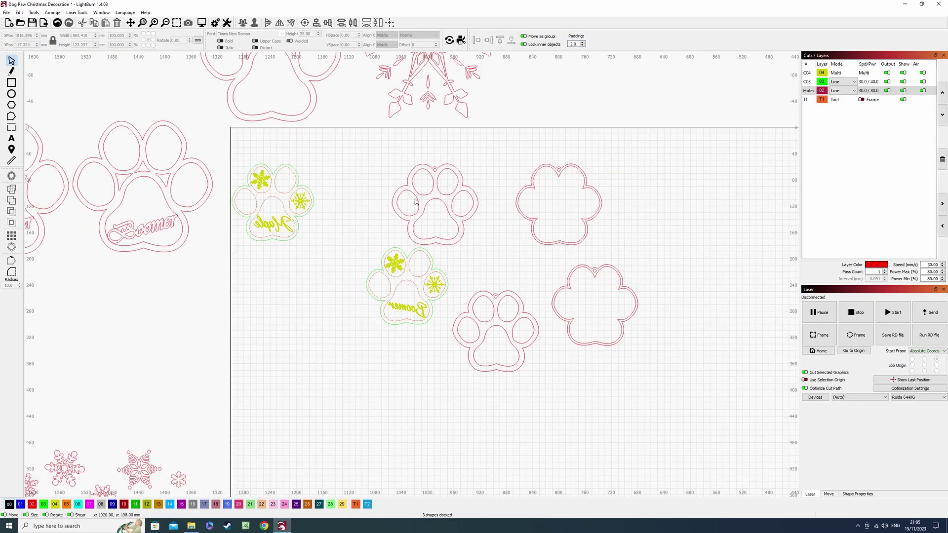
{"action": "left_click", "coordinate": [417, 196]}
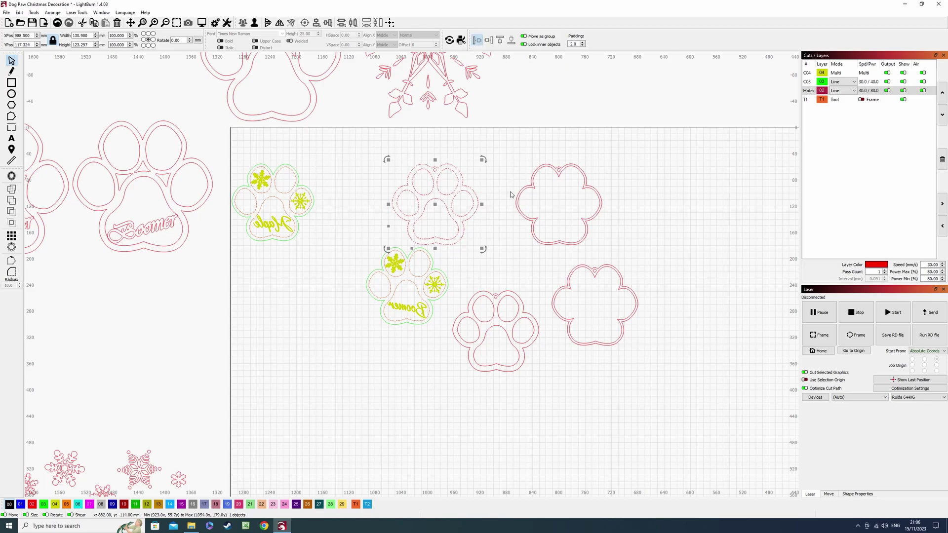
Dock the top-row paw frame and then the scalloped frame left, each against its neighbour.
{"action": "key", "text": "alt+Left"}
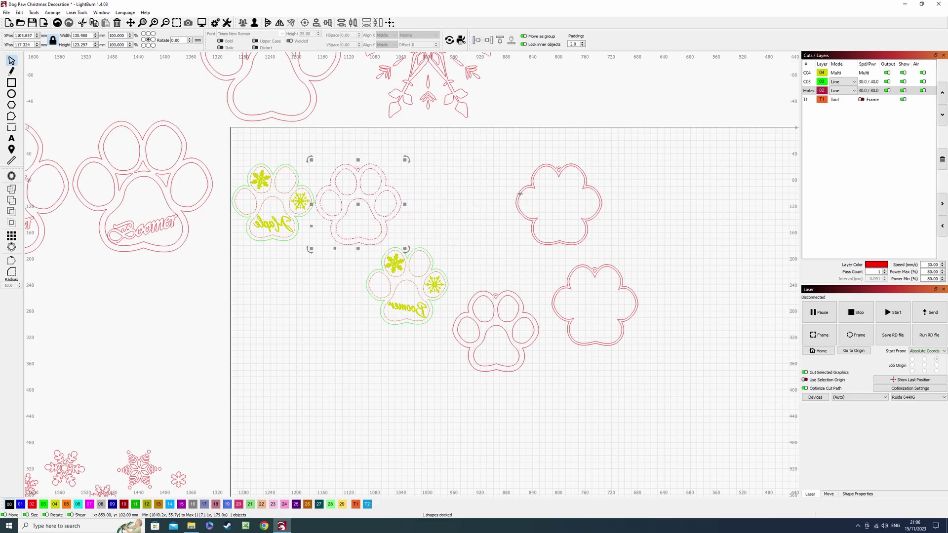
{"action": "left_click", "coordinate": [520, 194]}
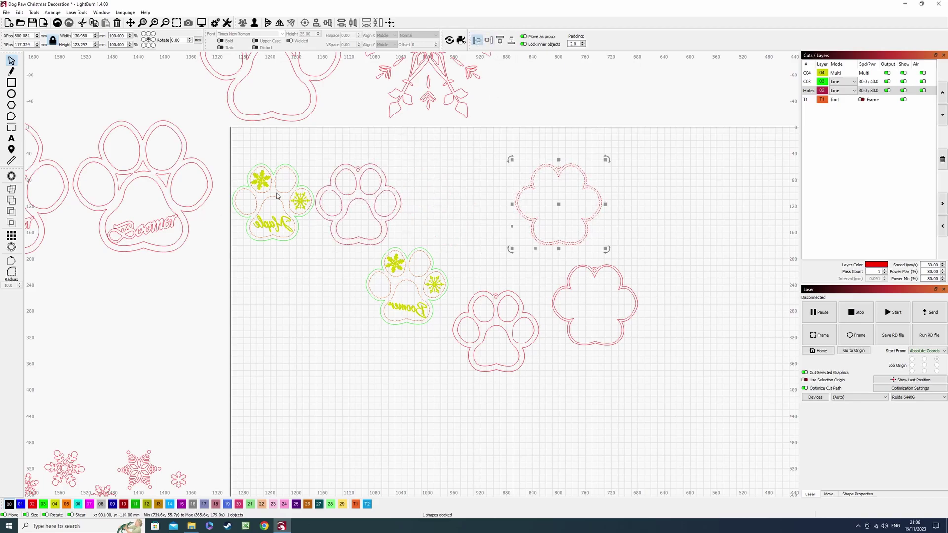
{"action": "key", "text": "alt+Left"}
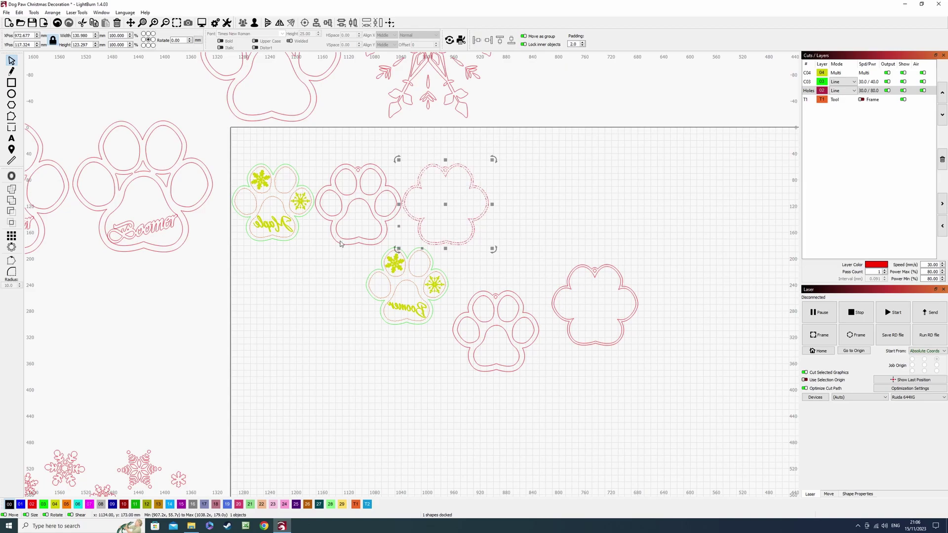
{"action": "scroll", "coordinate": [252, 197], "scroll_direction": "up", "scroll_amount": 4}
{"action": "scroll", "coordinate": [253, 197], "scroll_direction": "up", "scroll_amount": 2}
{"action": "scroll", "coordinate": [253, 197], "scroll_direction": "right", "scroll_amount": 1}
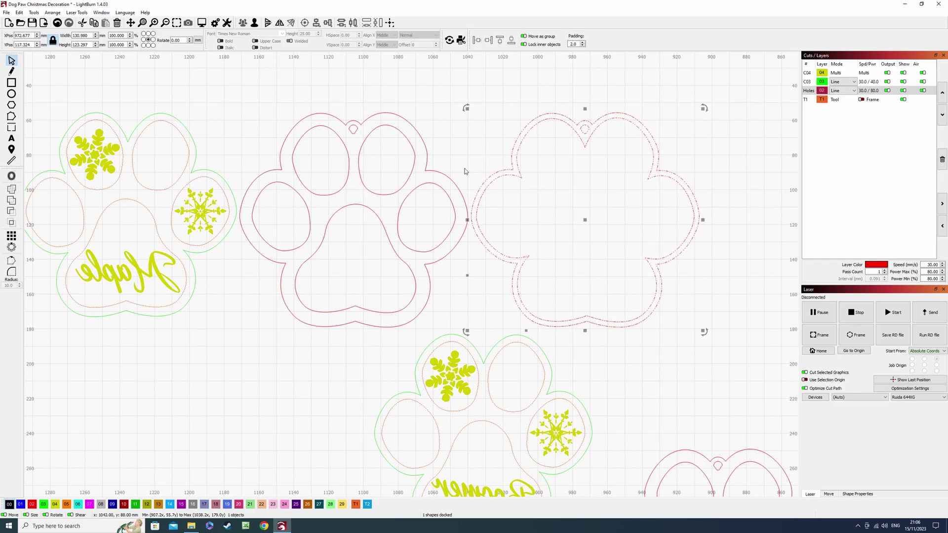
{"action": "scroll", "coordinate": [450, 210], "scroll_direction": "down", "scroll_amount": 2}
{"action": "scroll", "coordinate": [490, 228], "scroll_direction": "down", "scroll_amount": 3}
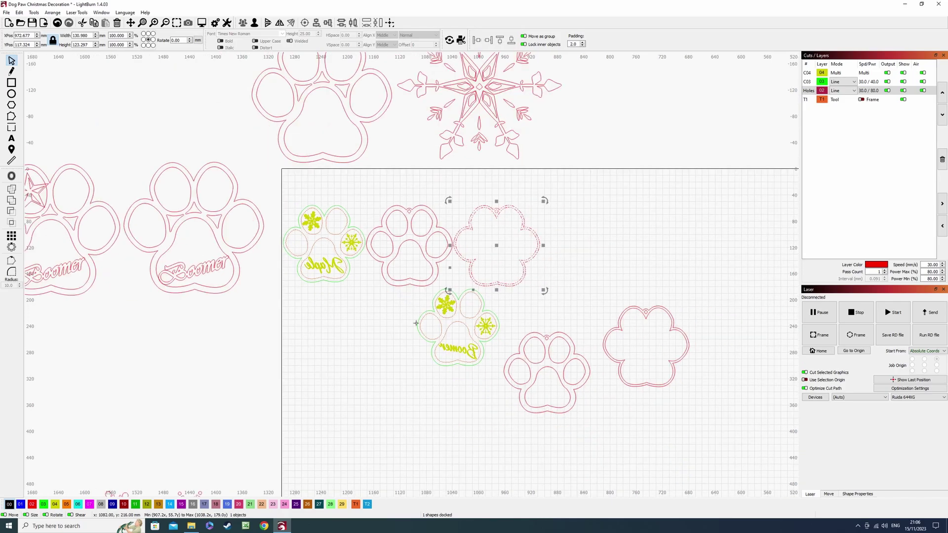
Top-align the Boomer paw and two lower frames and move that row beneath the top row.
{"action": "left_click", "coordinate": [490, 228]}
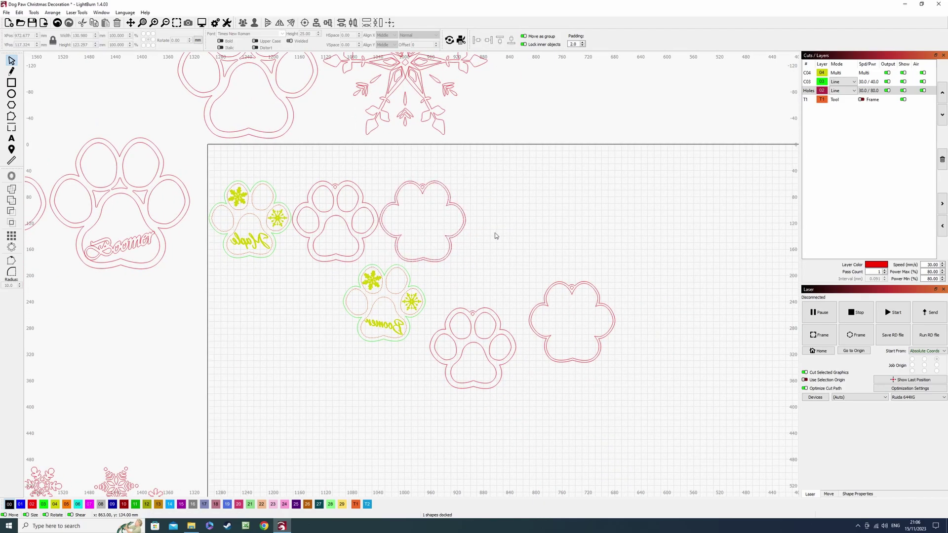
{"action": "left_click_drag", "start_coordinate": [649, 378], "coordinate": [385, 315]}
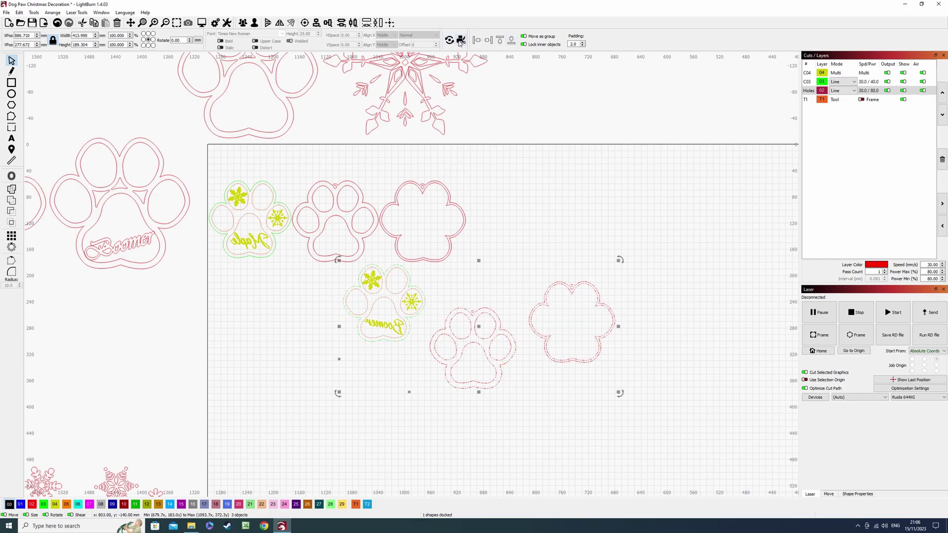
{"action": "left_click", "coordinate": [328, 24]}
{"action": "left_click", "coordinate": [347, 28]}
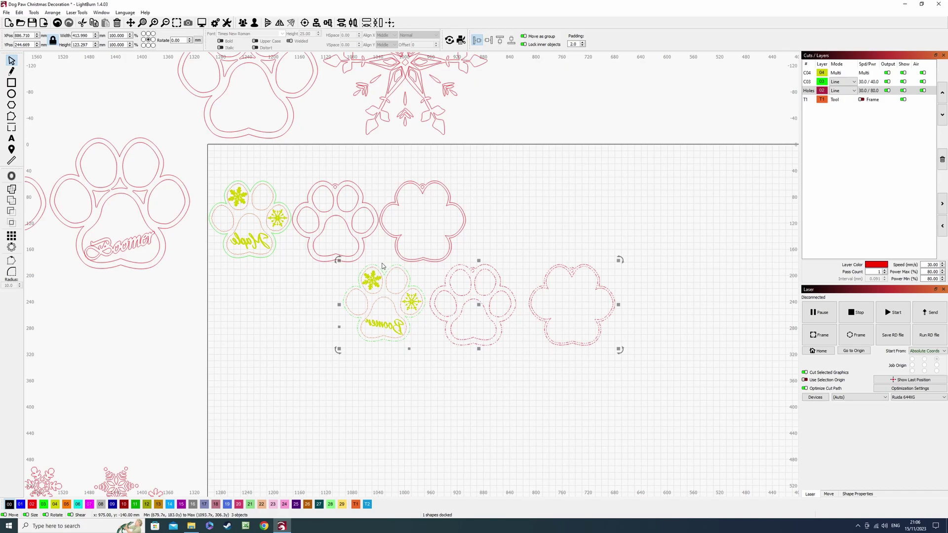
{"action": "left_click_drag", "start_coordinate": [382, 266], "coordinate": [249, 266]}
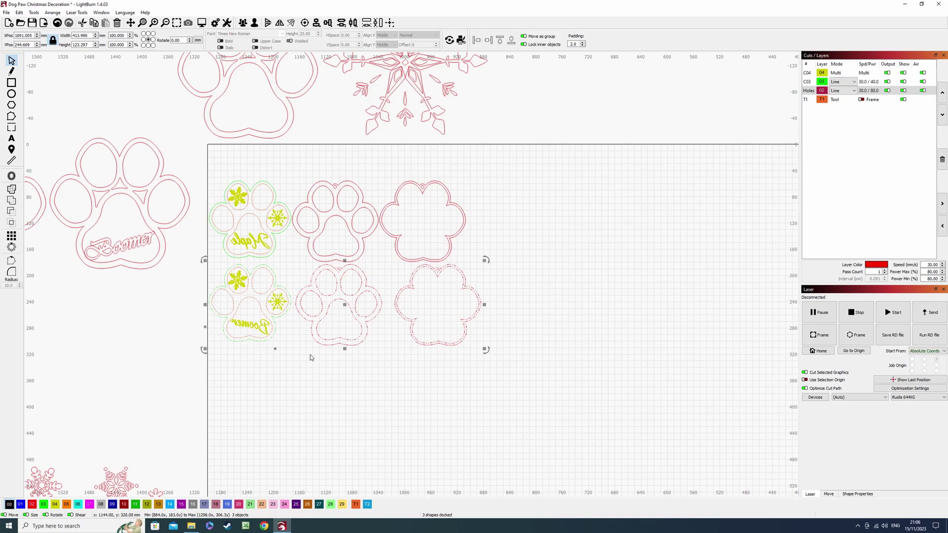
Dock the bottom-row scalloped frame left against its red paw frame.
{"action": "left_click", "coordinate": [353, 351]}
{"action": "left_click", "coordinate": [350, 311]}
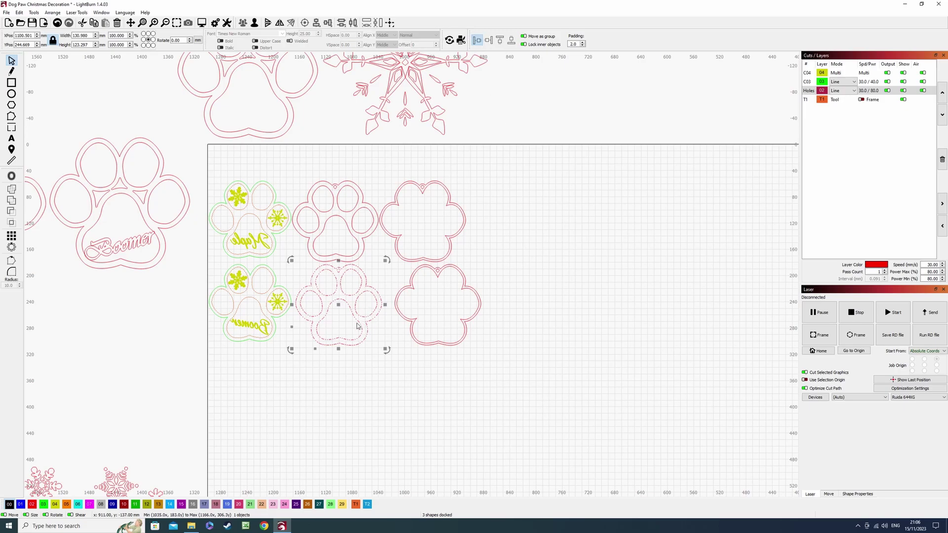
{"action": "left_click", "coordinate": [452, 297]}
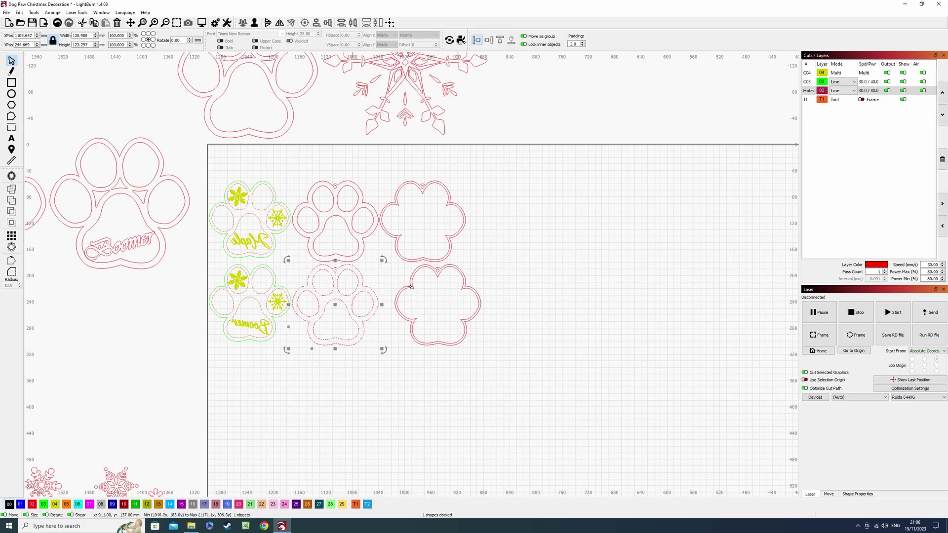
{"action": "left_click", "coordinate": [475, 41]}
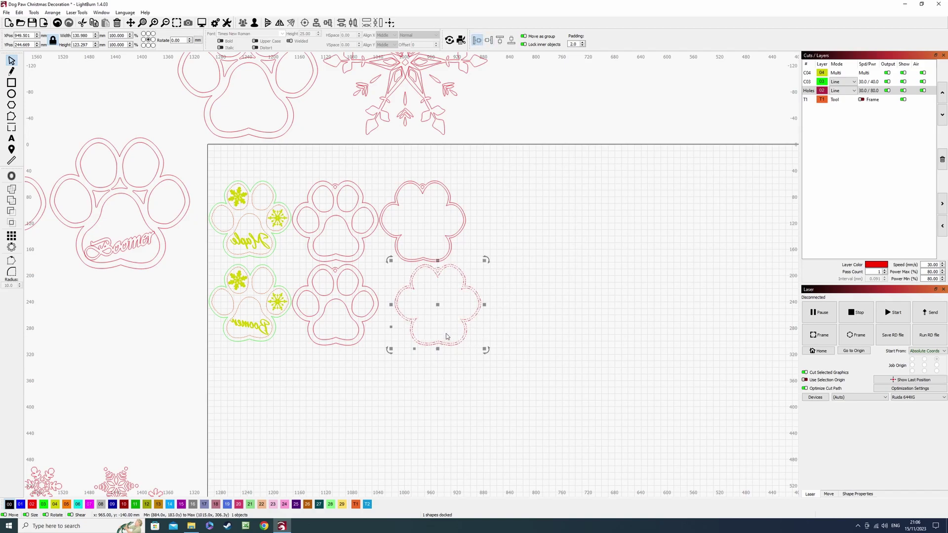
{"action": "left_click_drag", "start_coordinate": [423, 337], "coordinate": [408, 337]}
Dock all six paw pieces upward against the bed's top edge.
{"action": "left_click", "coordinate": [472, 387]}
{"action": "left_click_drag", "start_coordinate": [482, 383], "coordinate": [213, 182]}
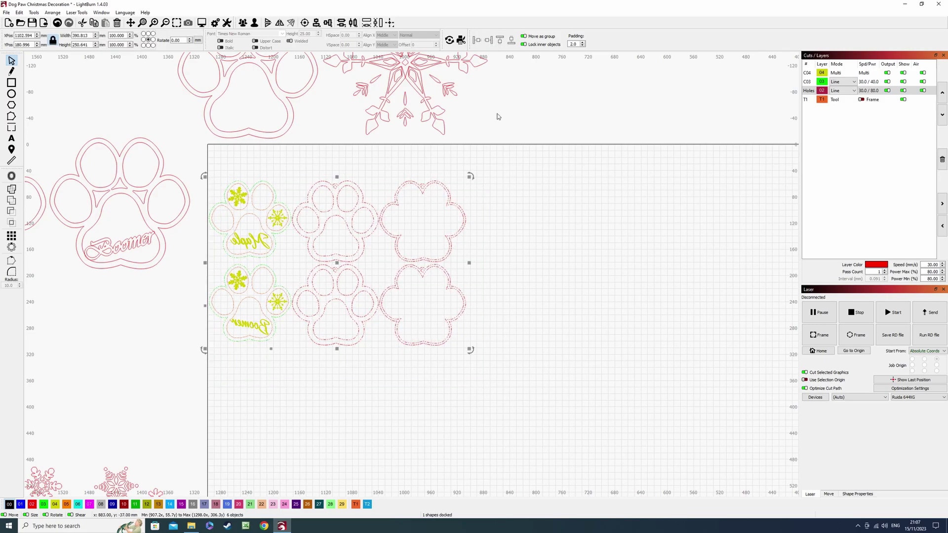
{"action": "left_click", "coordinate": [501, 41]}
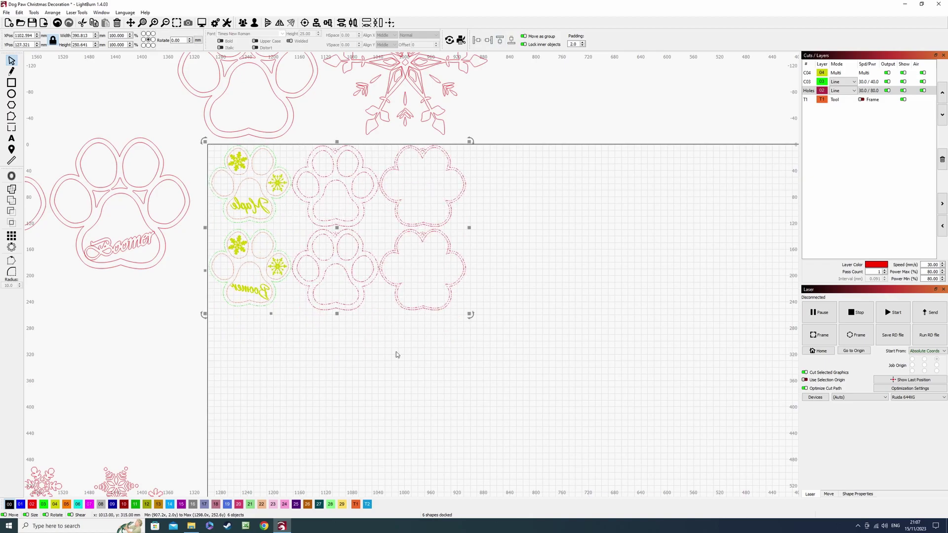
{"action": "left_click", "coordinate": [350, 299]}
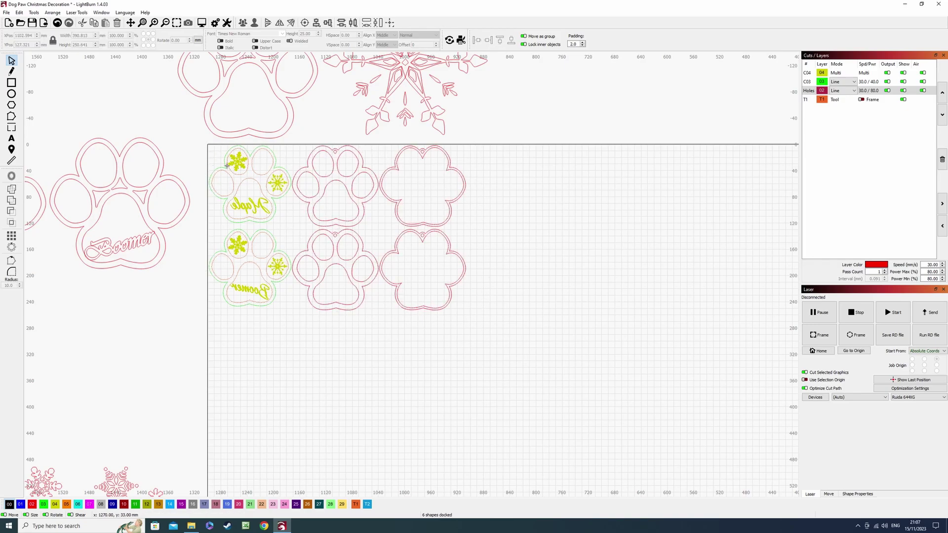
{"action": "left_click", "coordinate": [11, 82]}
Draw a rectangle from the bed's top-left corner around the paws, on the Holes layer.
{"action": "mouse_move", "coordinate": [207, 147]}
{"action": "left_mouse_down"}
{"action": "mouse_move", "coordinate": [322, 209]}
{"action": "mouse_move", "coordinate": [467, 315]}
{"action": "left_mouse_up"}
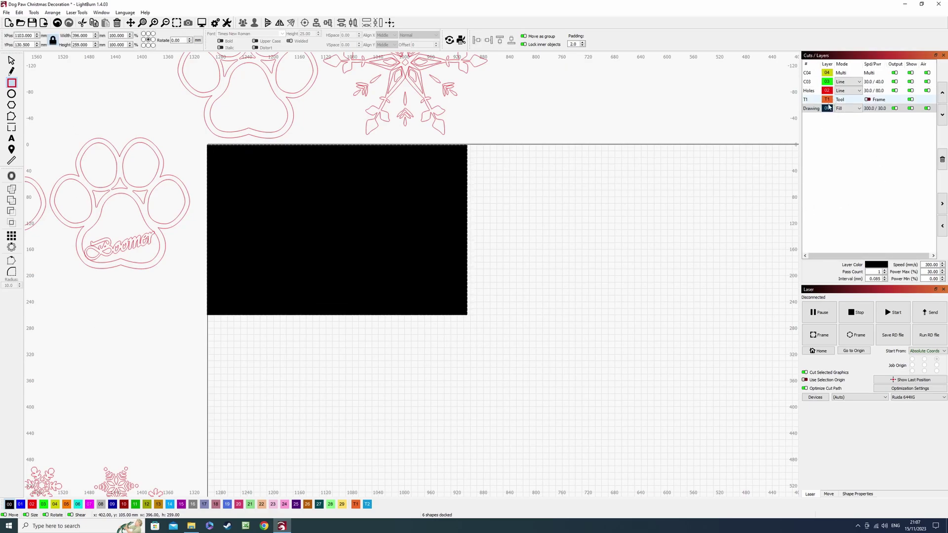
{"action": "left_click", "coordinate": [31, 504]}
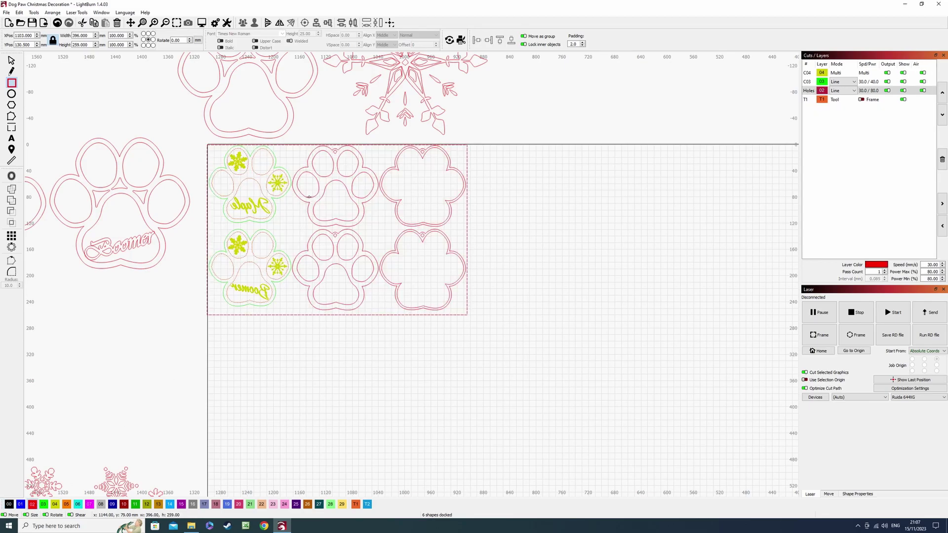
{"action": "scroll", "coordinate": [285, 182], "scroll_direction": "up", "scroll_amount": 2}
Pull the rectangle's left, right and bottom edges in to about 393.922 × 253.458 mm.
{"action": "key", "text": "Escape"}
{"action": "mouse_move", "coordinate": [162, 263]}
{"action": "left_mouse_down"}
{"action": "mouse_move", "coordinate": [163, 276]}
{"action": "mouse_move", "coordinate": [162, 263]}
{"action": "left_mouse_up"}
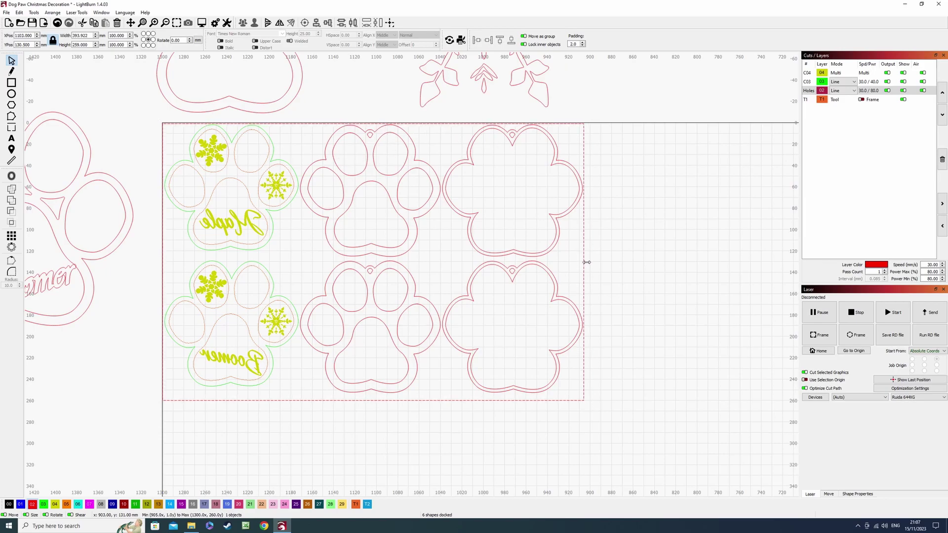
{"action": "left_click_drag", "start_coordinate": [587, 262], "coordinate": [587, 262]}
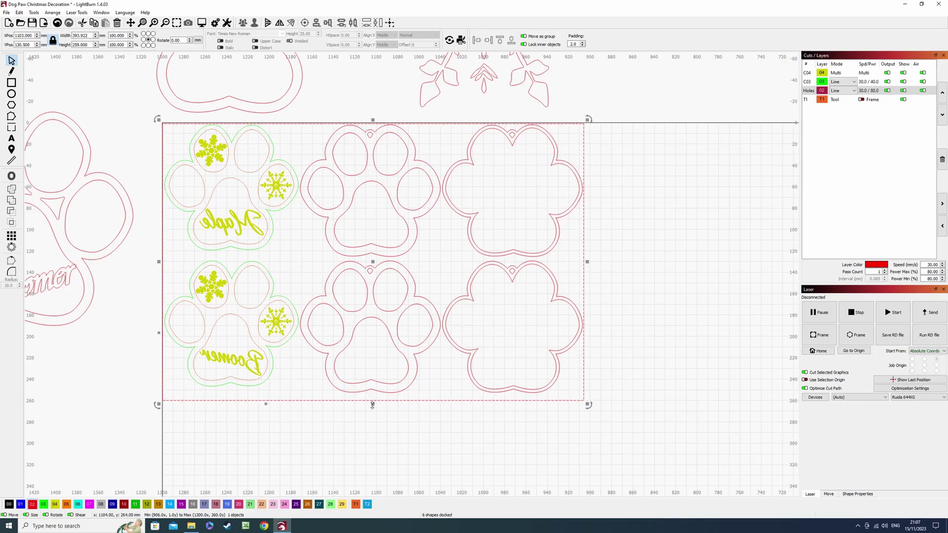
{"action": "left_click_drag", "start_coordinate": [372, 404], "coordinate": [372, 399]}
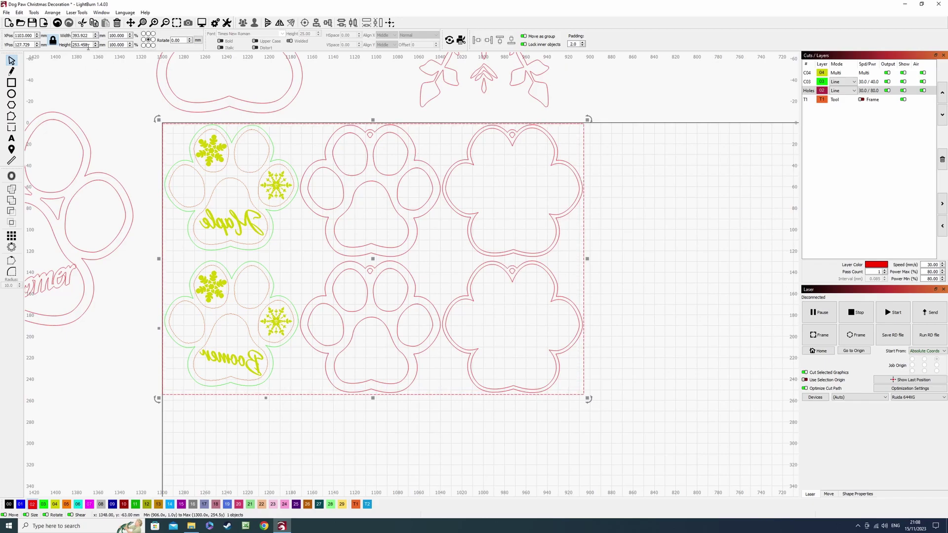
Drag the border's left edge right to 266.463 × 253.458 mm, enclosing only the four frames.
{"action": "scroll", "coordinate": [324, 228], "scroll_direction": "down", "scroll_amount": 2}
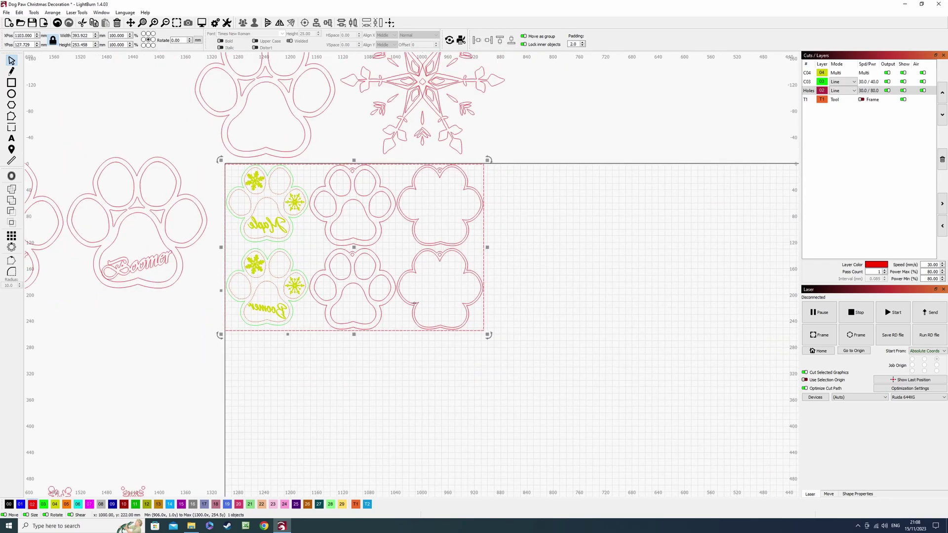
{"action": "scroll", "coordinate": [576, 298], "scroll_direction": "down", "scroll_amount": 1}
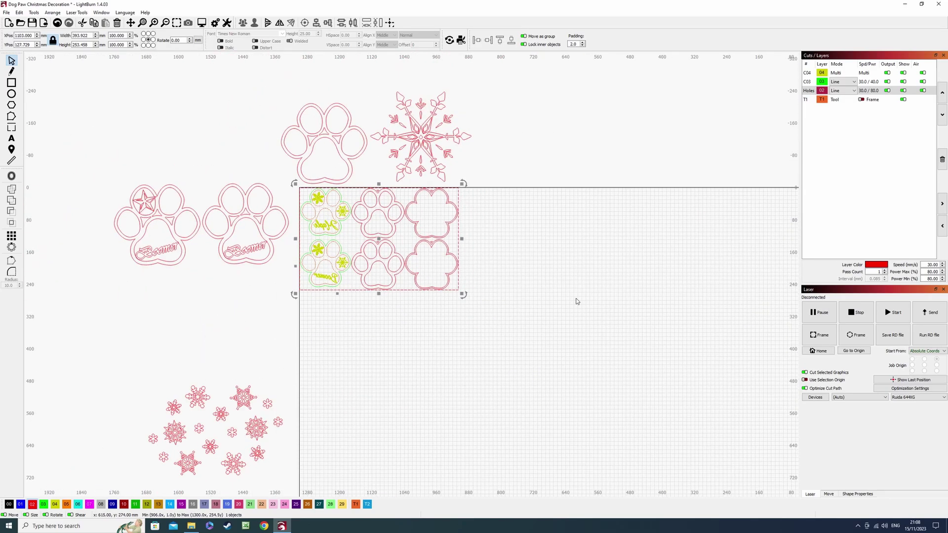
{"action": "scroll", "coordinate": [425, 201], "scroll_direction": "down", "scroll_amount": 2}
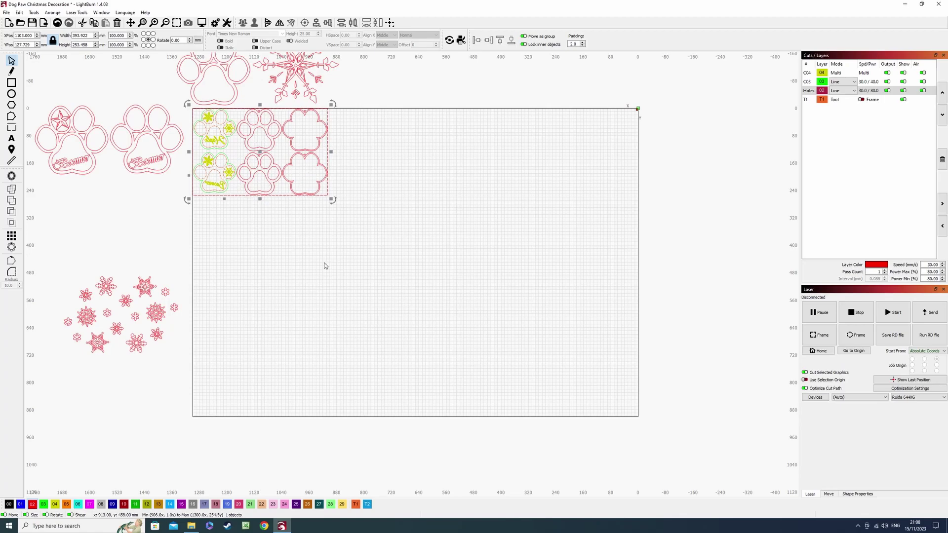
{"action": "scroll", "coordinate": [324, 262], "scroll_direction": "up", "scroll_amount": 1}
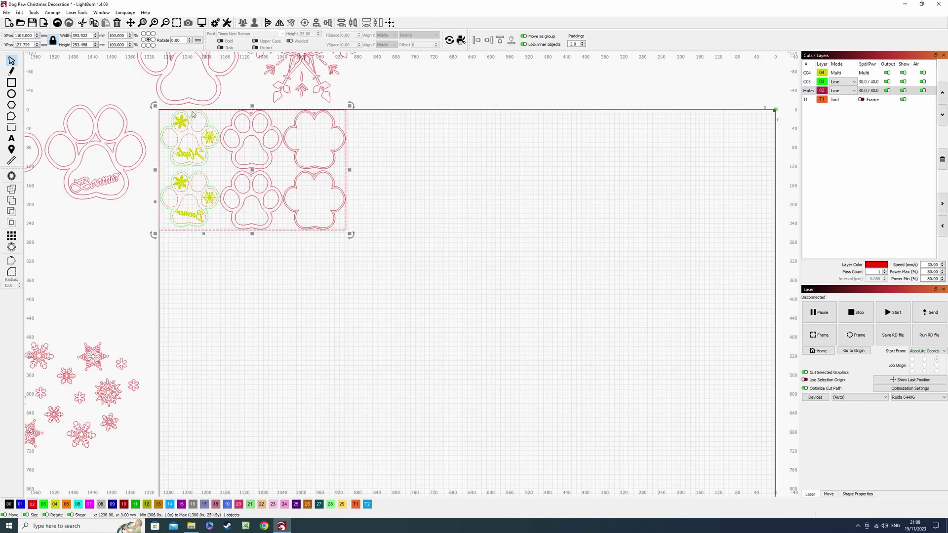
{"action": "scroll", "coordinate": [233, 151], "scroll_direction": "up", "scroll_amount": 2}
{"action": "scroll", "coordinate": [224, 150], "scroll_direction": "up", "scroll_amount": 1}
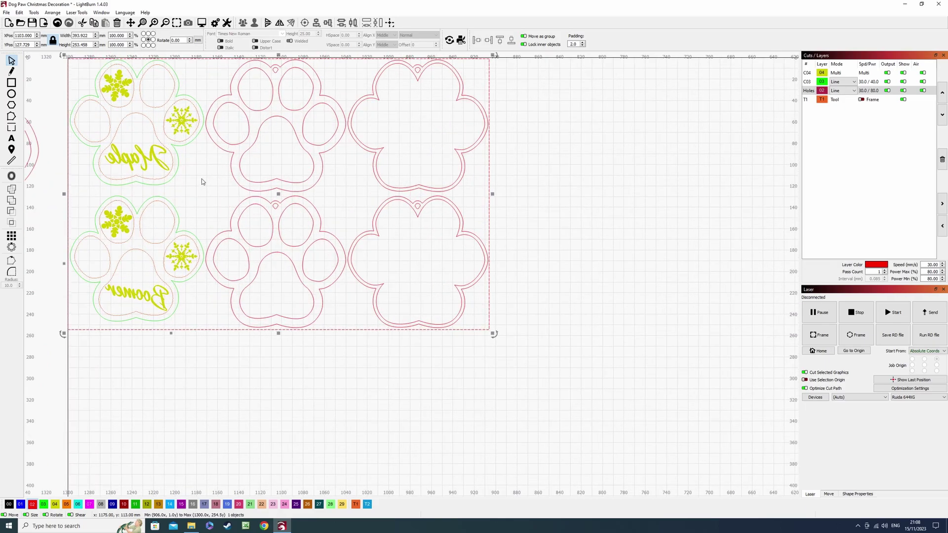
{"action": "left_click", "coordinate": [201, 179]}
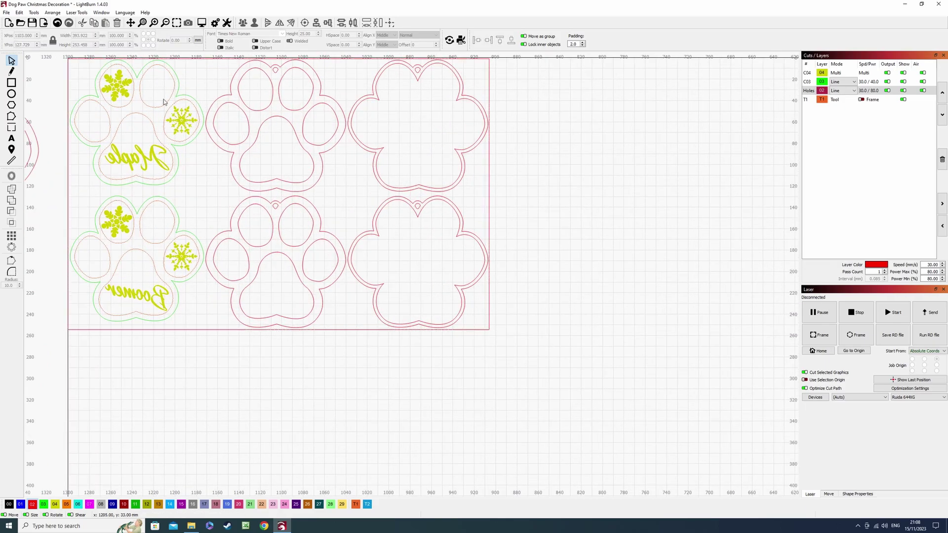
{"action": "left_click", "coordinate": [68, 174]}
{"action": "left_click_drag", "start_coordinate": [64, 191], "coordinate": [201, 202]}
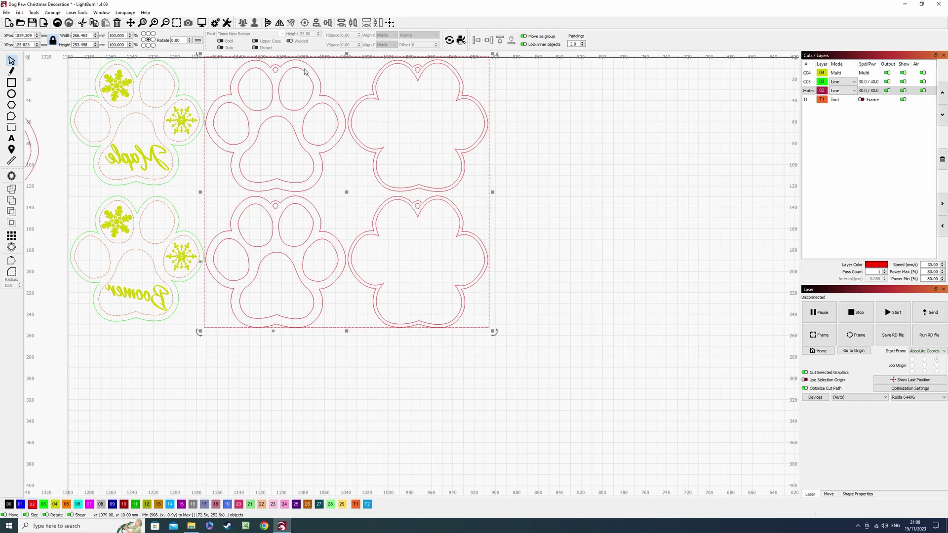
{"action": "left_click_drag", "start_coordinate": [414, 121], "coordinate": [276, 126]}
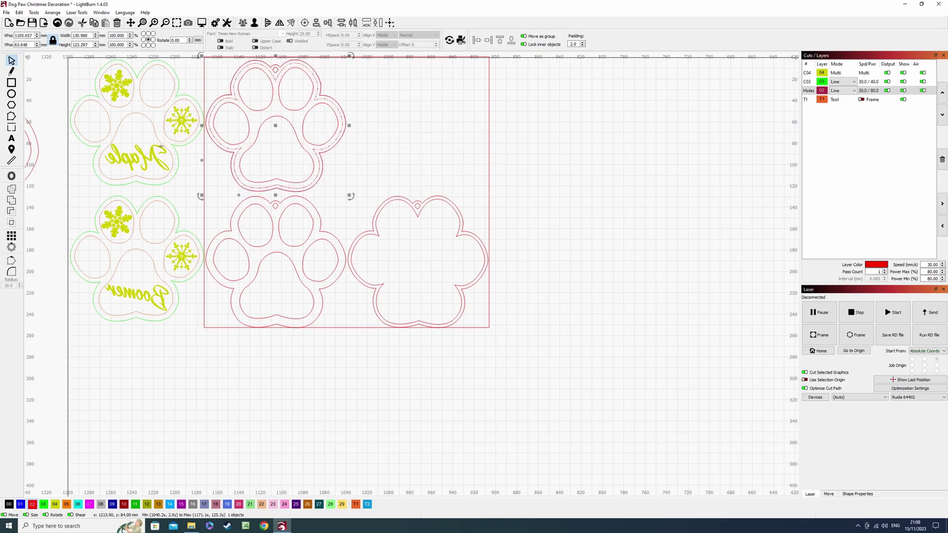
{"action": "left_click", "coordinate": [139, 129]}
{"action": "left_click_drag", "start_coordinate": [138, 123], "coordinate": [276, 125]}
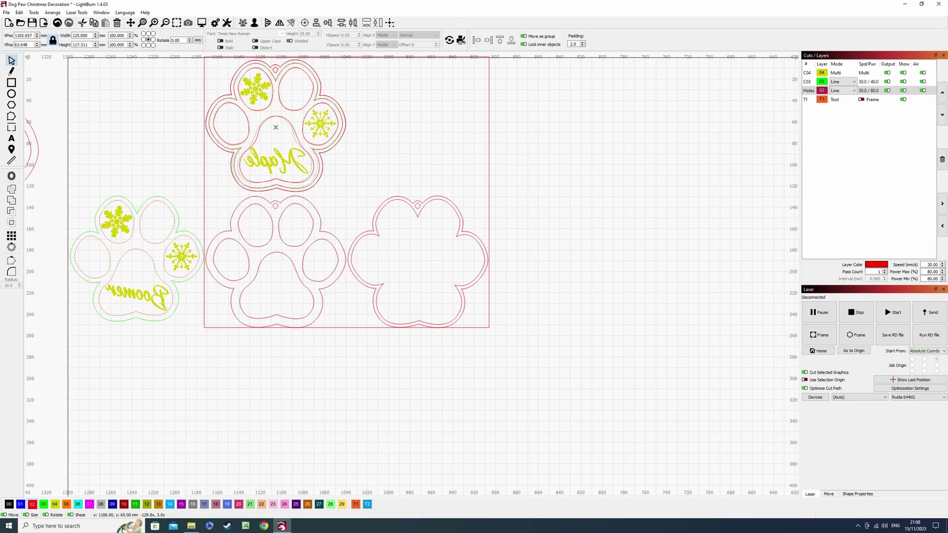
{"action": "left_click_drag", "start_coordinate": [276, 128], "coordinate": [276, 127]}
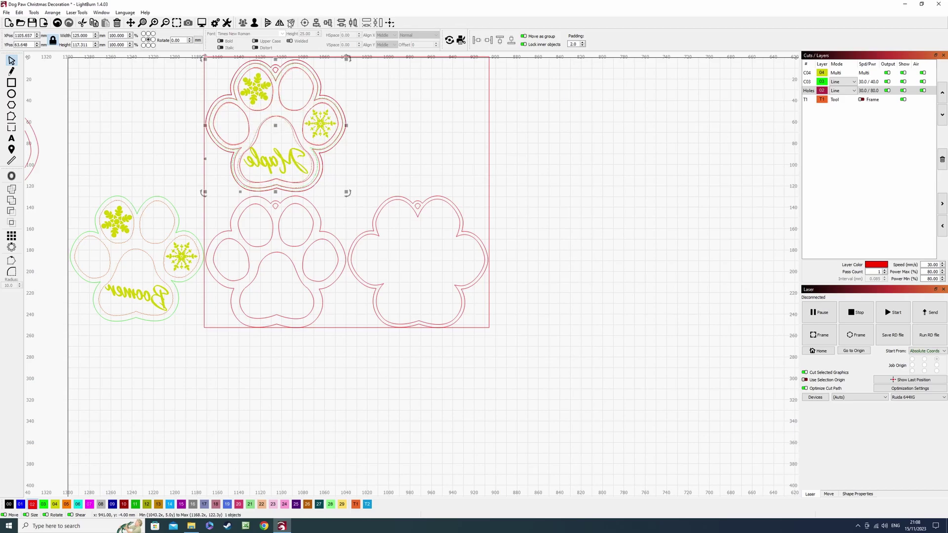
{"action": "left_click", "coordinate": [268, 23]}
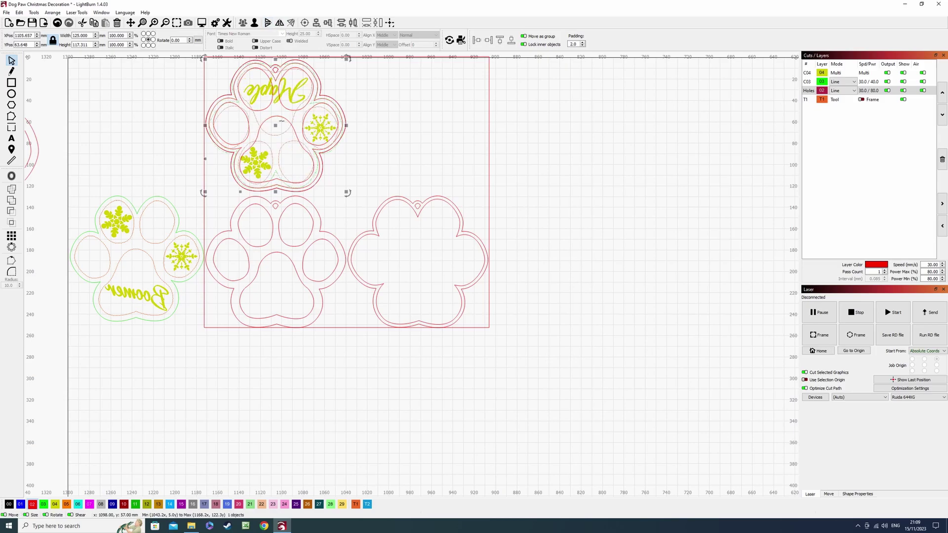
{"action": "left_click", "coordinate": [268, 23]}
{"action": "mouse_move", "coordinate": [273, 130]}
{"action": "left_mouse_down"}
{"action": "mouse_move", "coordinate": [279, 147]}
{"action": "mouse_move", "coordinate": [276, 127]}
{"action": "left_mouse_up"}
{"action": "scroll", "coordinate": [318, 90], "scroll_direction": "up", "scroll_amount": 3}
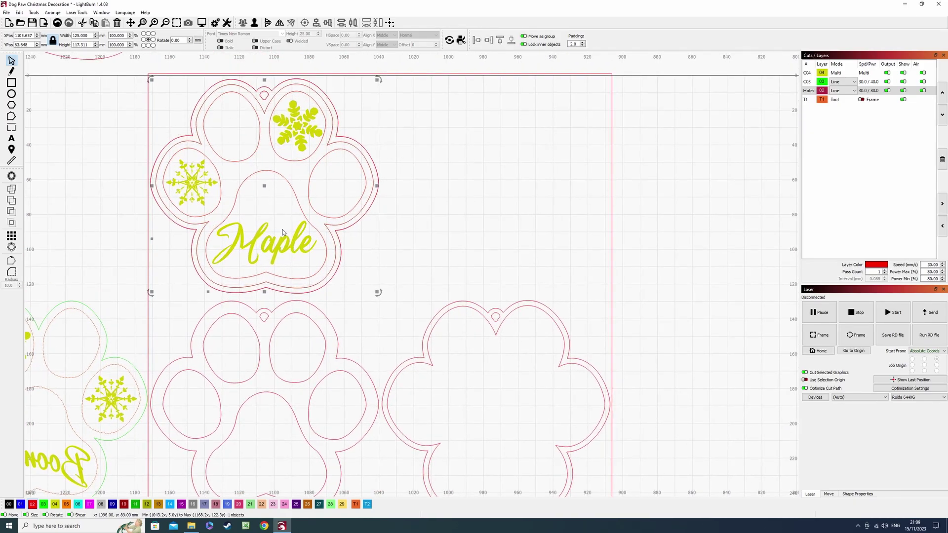
{"action": "scroll", "coordinate": [265, 185], "scroll_direction": "down", "scroll_amount": 2}
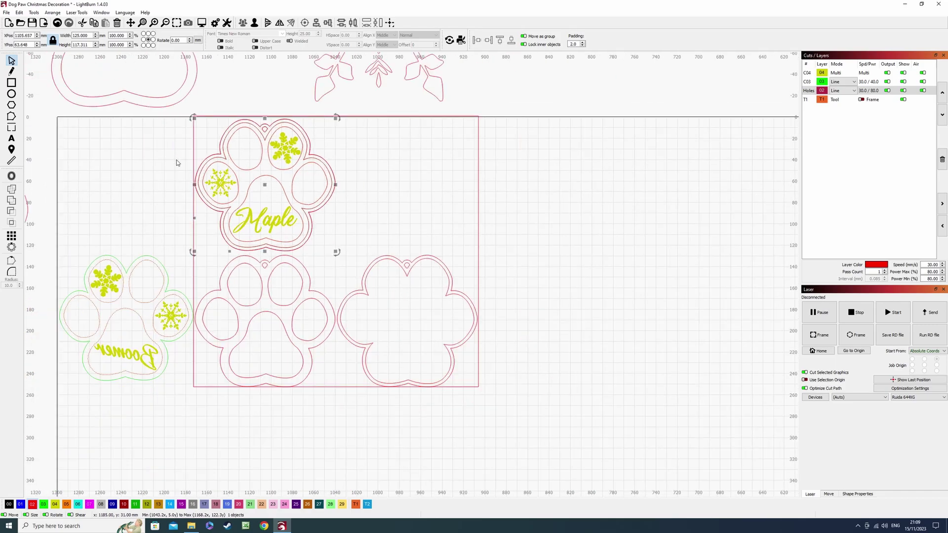
{"action": "left_click_drag", "start_coordinate": [268, 183], "coordinate": [406, 189]}
{"action": "key", "text": "ctrl+z"}
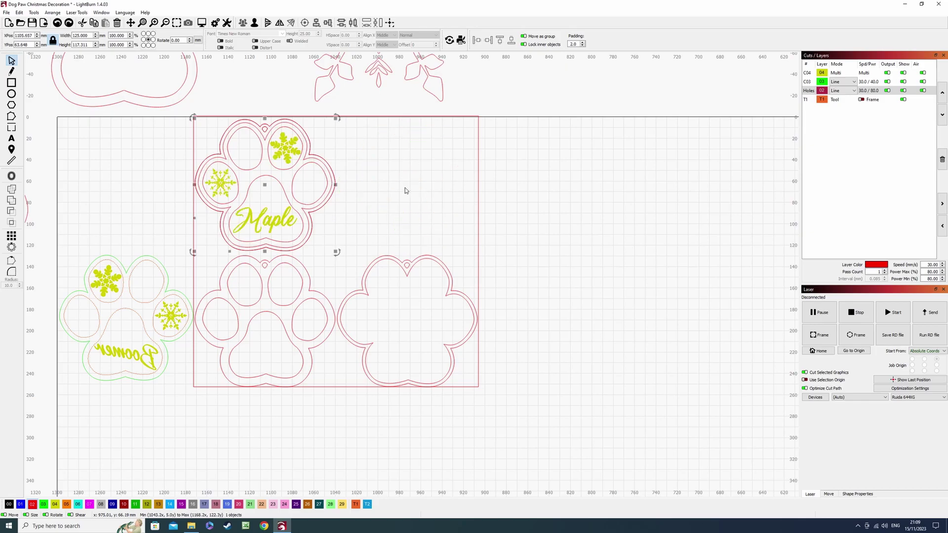
{"action": "key", "text": "ctrl+z"}
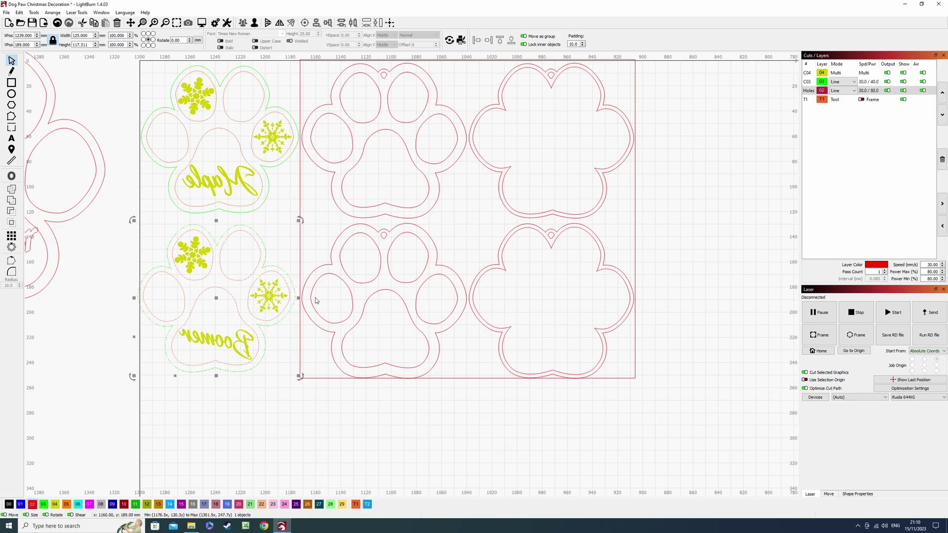
Move the Maple paw below the frames and check its 125 × 117.311 mm size.
{"action": "scroll", "coordinate": [474, 146], "scroll_direction": "down", "scroll_amount": 4}
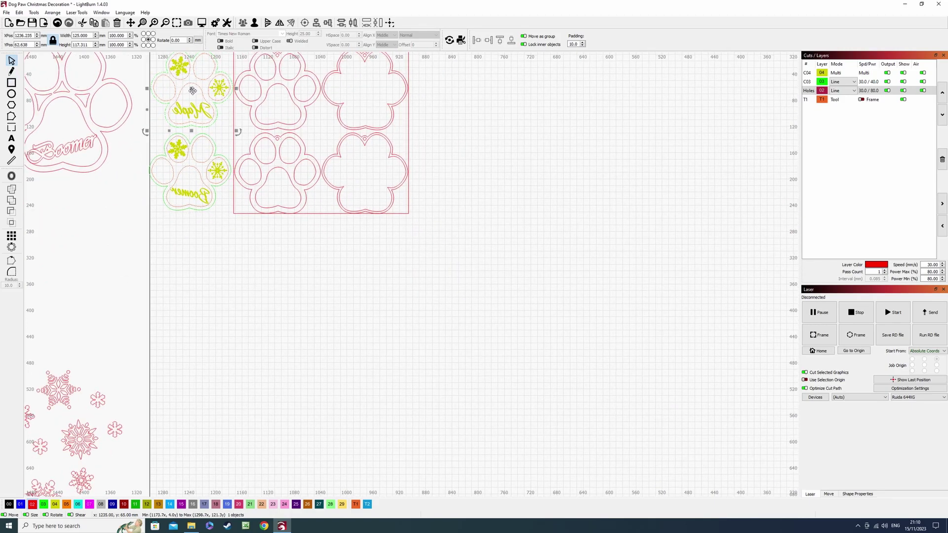
{"action": "left_click_drag", "start_coordinate": [192, 83], "coordinate": [244, 286]}
{"action": "scroll", "coordinate": [158, 165], "scroll_direction": "down", "scroll_amount": 2}
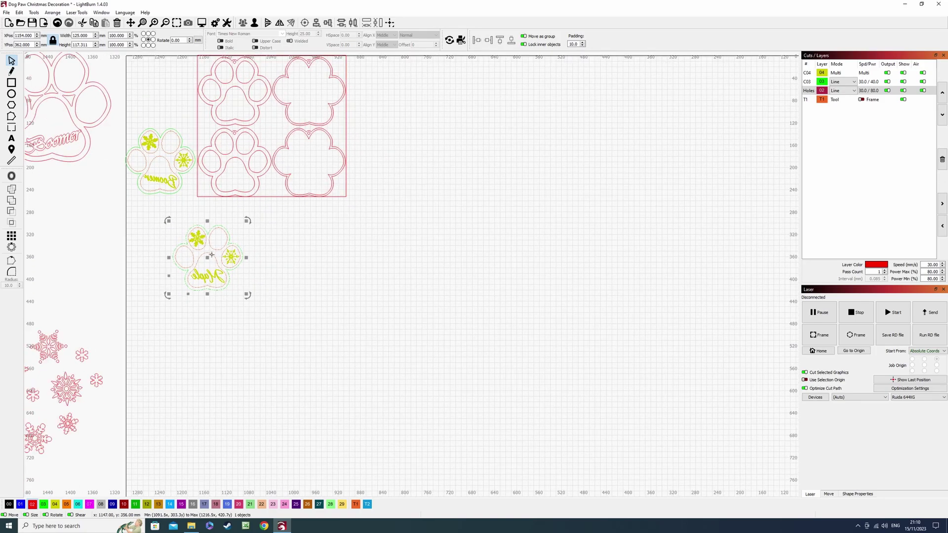
{"action": "left_click", "coordinate": [87, 36]}
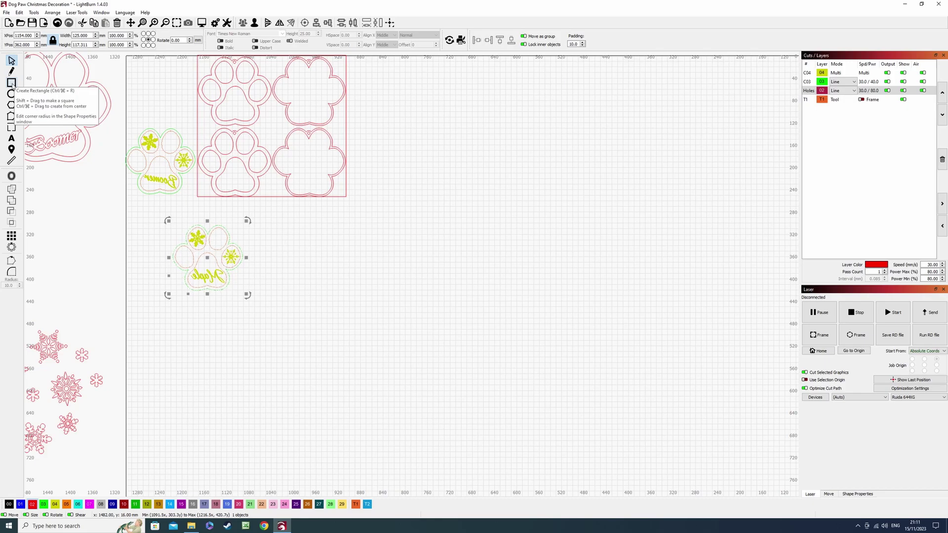
Draw a rectangle in empty space and size it to 130 × 120 mm.
{"action": "left_click", "coordinate": [11, 83]}
{"action": "left_click_drag", "start_coordinate": [289, 253], "coordinate": [375, 334]}
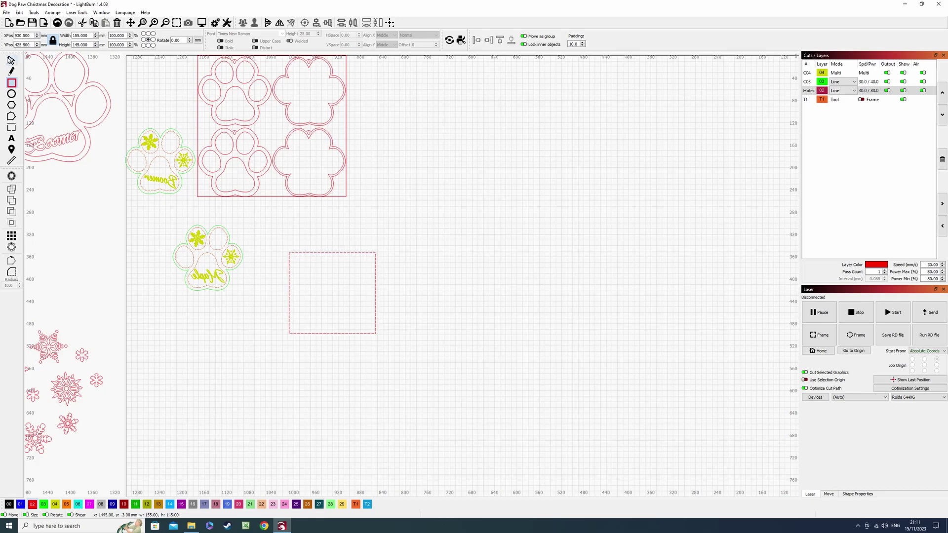
{"action": "left_click", "coordinate": [11, 60]}
{"action": "left_click_drag", "start_coordinate": [84, 36], "coordinate": [48, 45]}
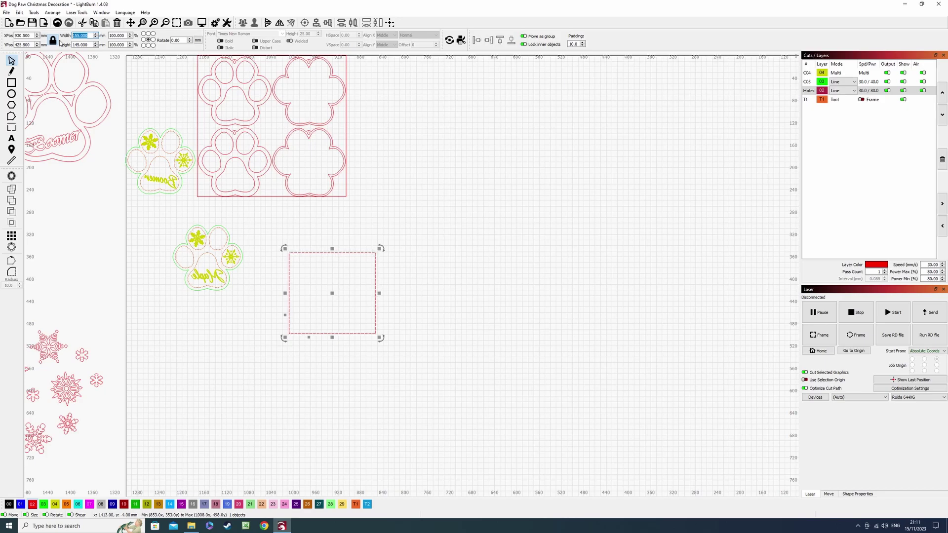
{"action": "type", "text": "130"}
{"action": "key", "text": "Tab"}
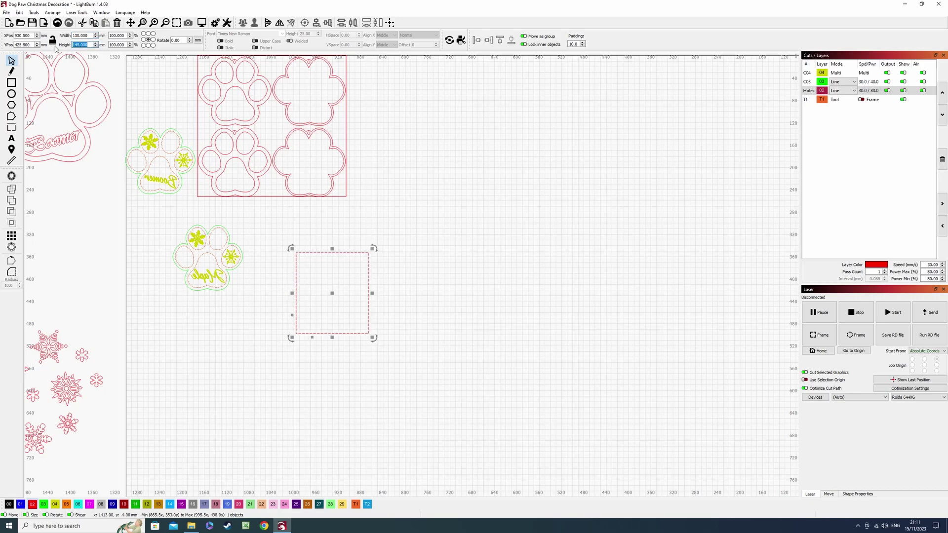
{"action": "type", "text": "120"}
{"action": "key", "text": "Return"}
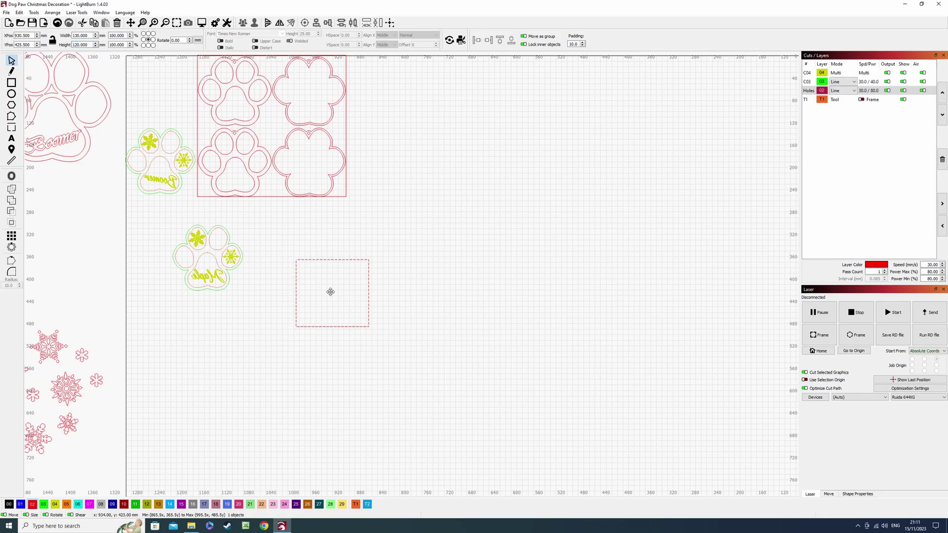
Centre the 130 × 120 mm box over the Maple paw.
{"action": "left_click_drag", "start_coordinate": [330, 292], "coordinate": [208, 257]}
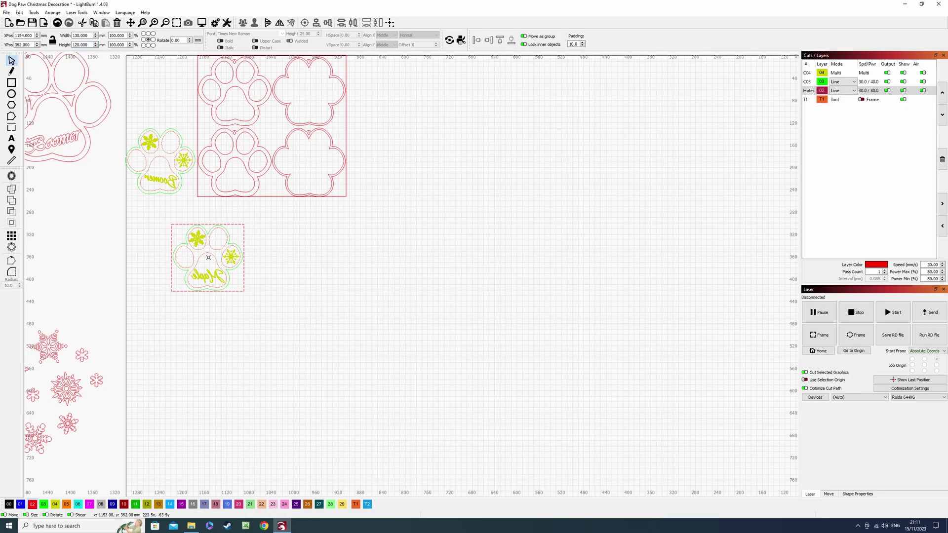
{"action": "scroll", "coordinate": [208, 257], "scroll_direction": "up", "scroll_amount": 5}
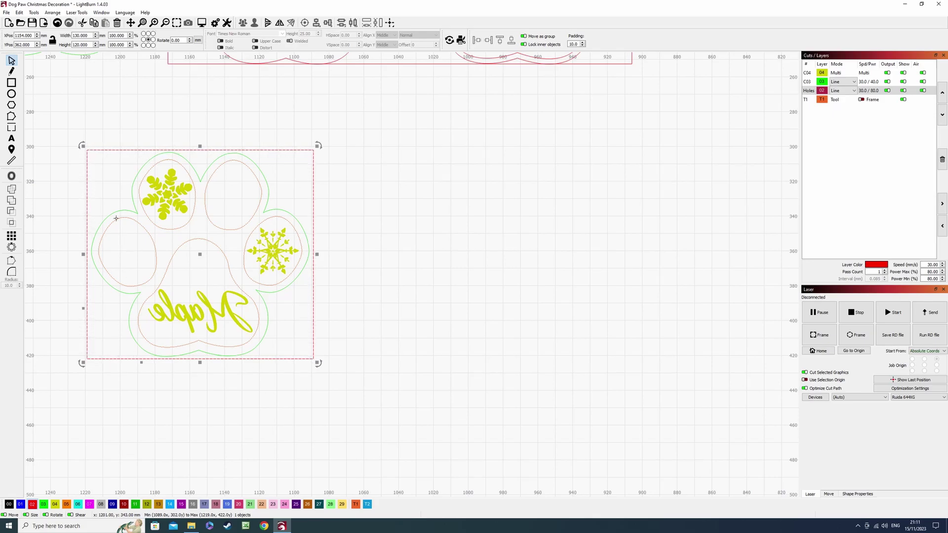
{"action": "scroll", "coordinate": [243, 262], "scroll_direction": "down", "scroll_amount": 4}
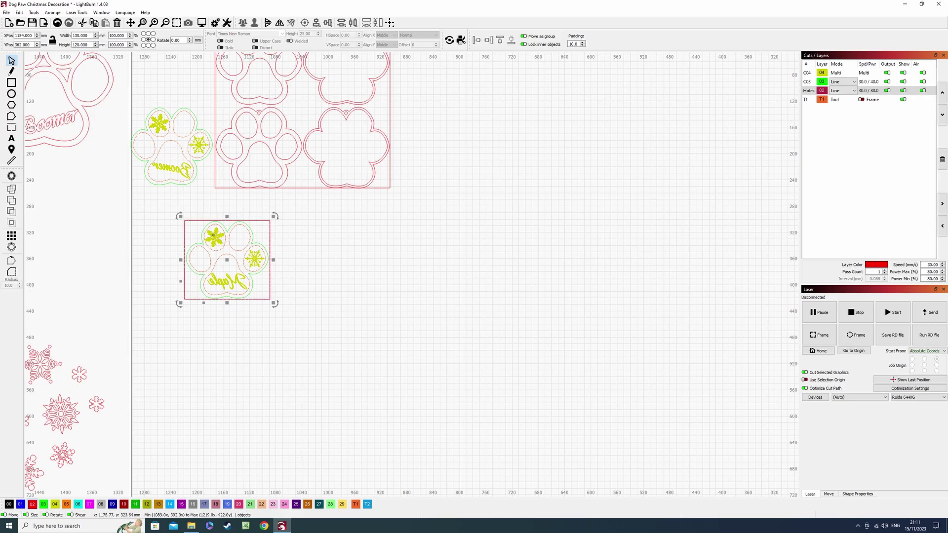
Copy the Maple pocket below it and dock the copy up against the Maple pocket.
{"action": "scroll", "coordinate": [232, 266], "scroll_direction": "down", "scroll_amount": 3}
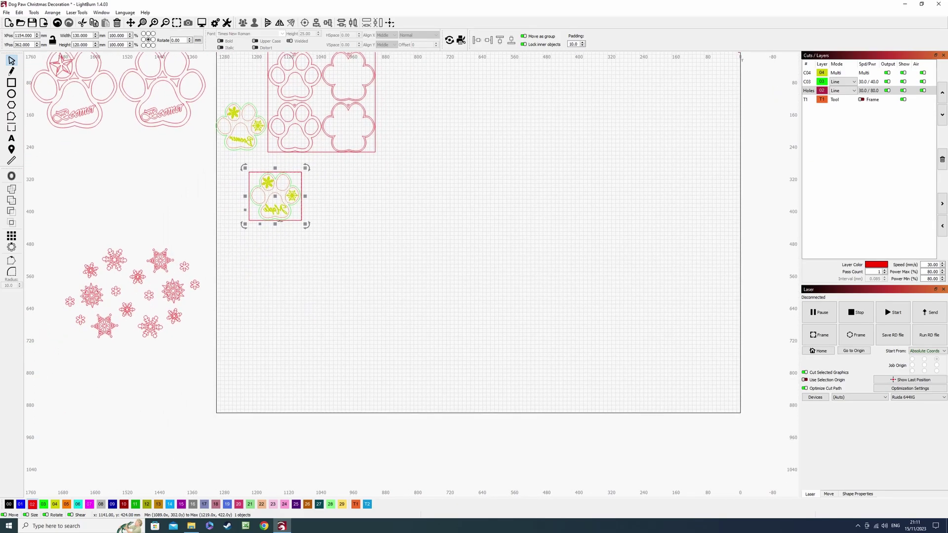
{"action": "left_click_drag", "start_coordinate": [279, 220], "coordinate": [279, 277]}
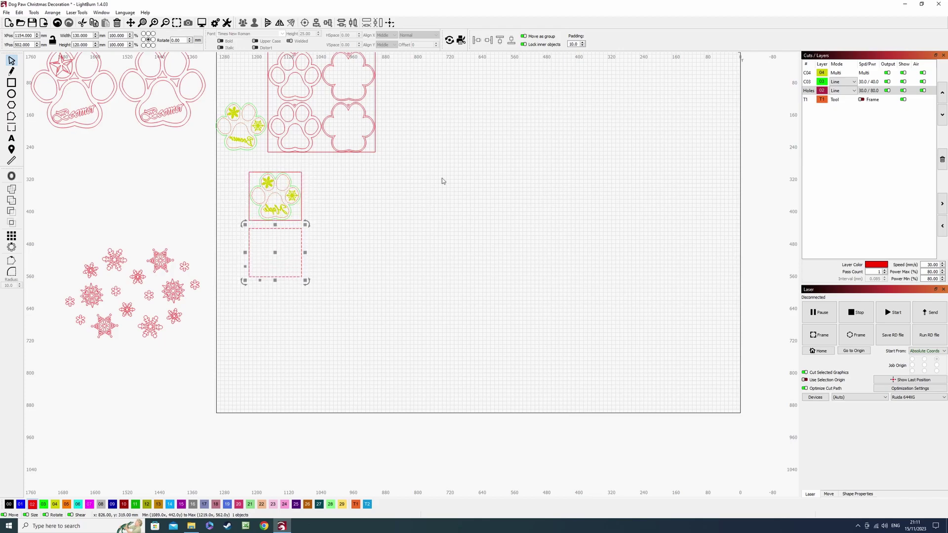
{"action": "key", "text": "Down"}
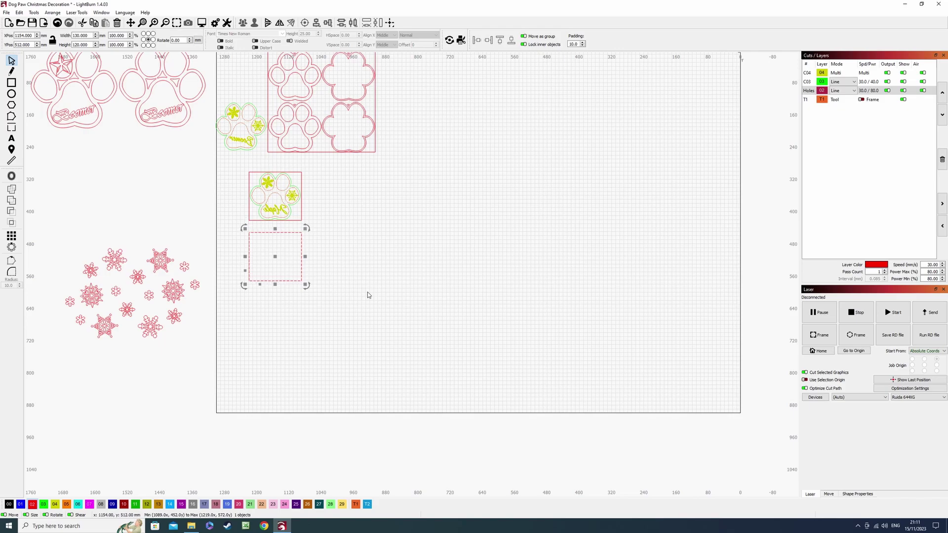
{"action": "left_click", "coordinate": [571, 43]}
{"action": "scroll", "coordinate": [269, 250], "scroll_direction": "up", "scroll_amount": 2}
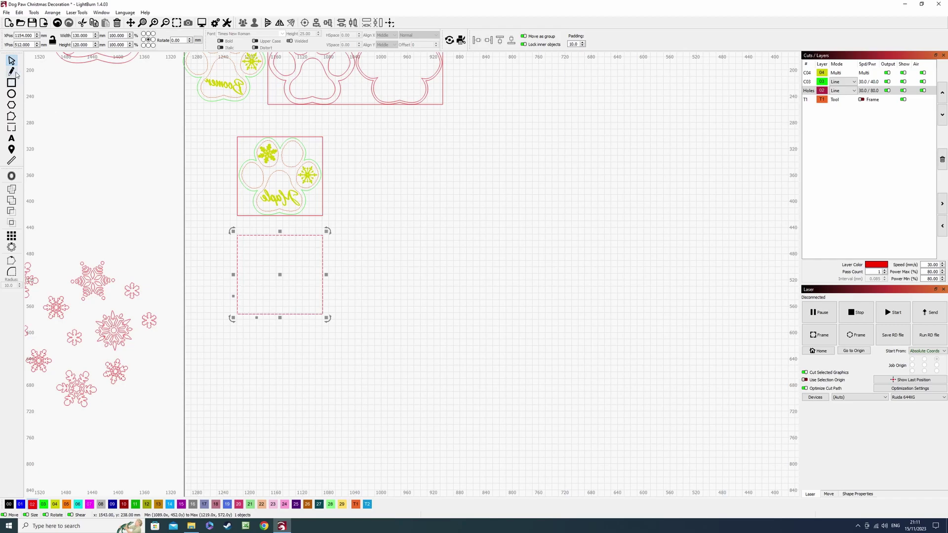
{"action": "left_click", "coordinate": [500, 42]}
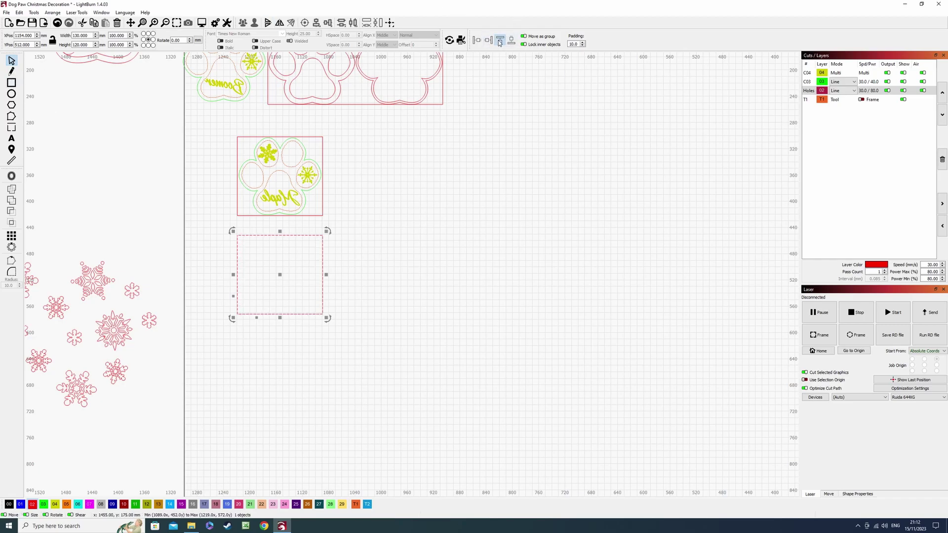
{"action": "left_click", "coordinate": [251, 232]}
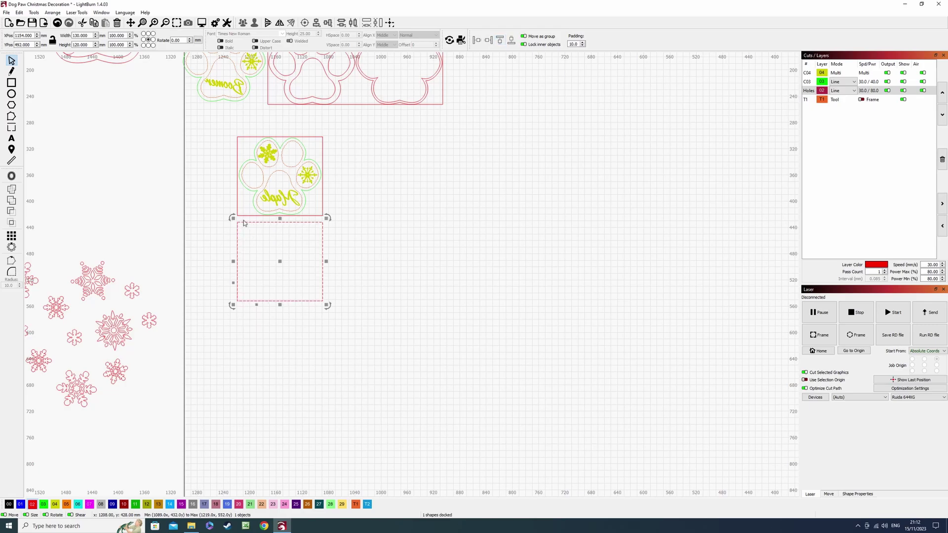
Move the Boomer paw into the new empty pocket.
{"action": "left_click_drag", "start_coordinate": [236, 124], "coordinate": [198, 168]}
{"action": "left_click", "coordinate": [198, 168]}
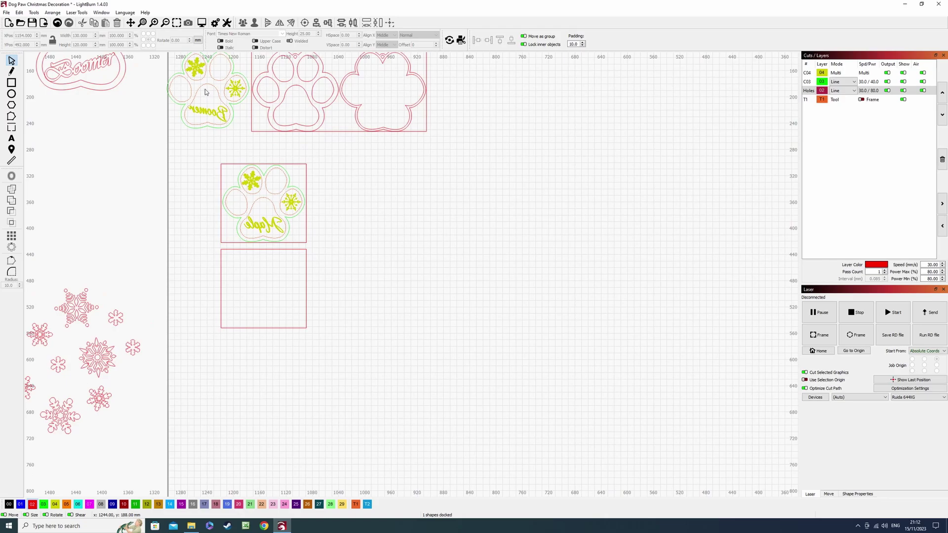
{"action": "left_click_drag", "start_coordinate": [206, 82], "coordinate": [262, 288]}
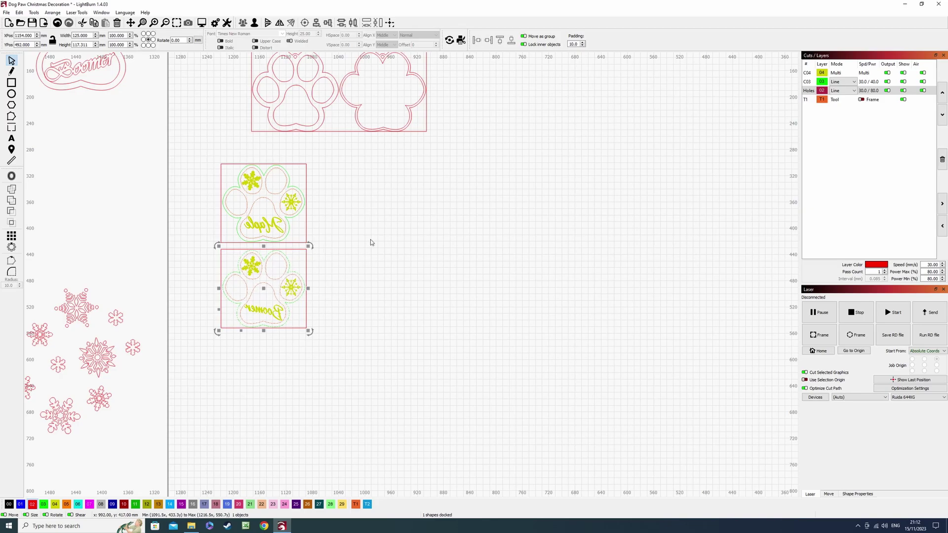
{"action": "left_click", "coordinate": [333, 290]}
{"action": "scroll", "coordinate": [396, 156], "scroll_direction": "down", "scroll_amount": 4}
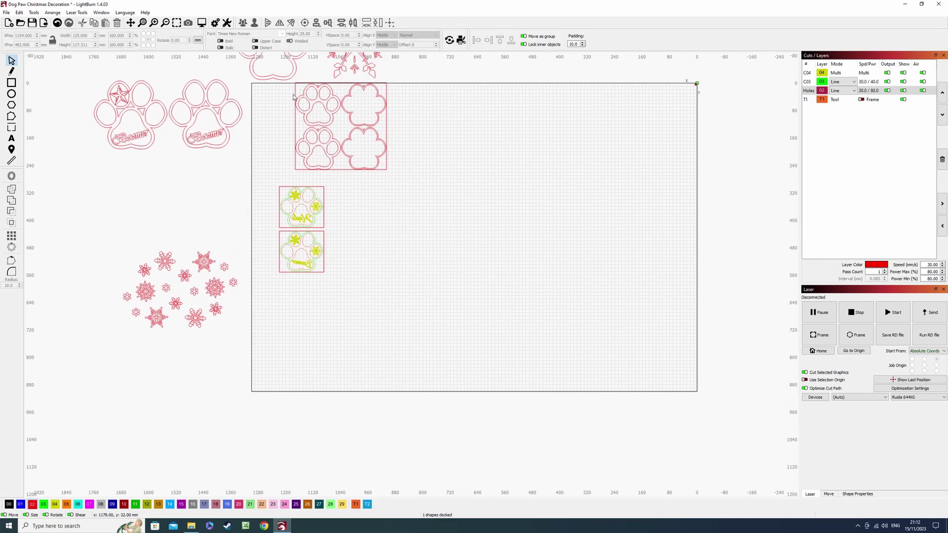
Resize the pocket around the four paw frames to 270 × 260 mm.
{"action": "scroll", "coordinate": [313, 127], "scroll_direction": "up", "scroll_amount": 6}
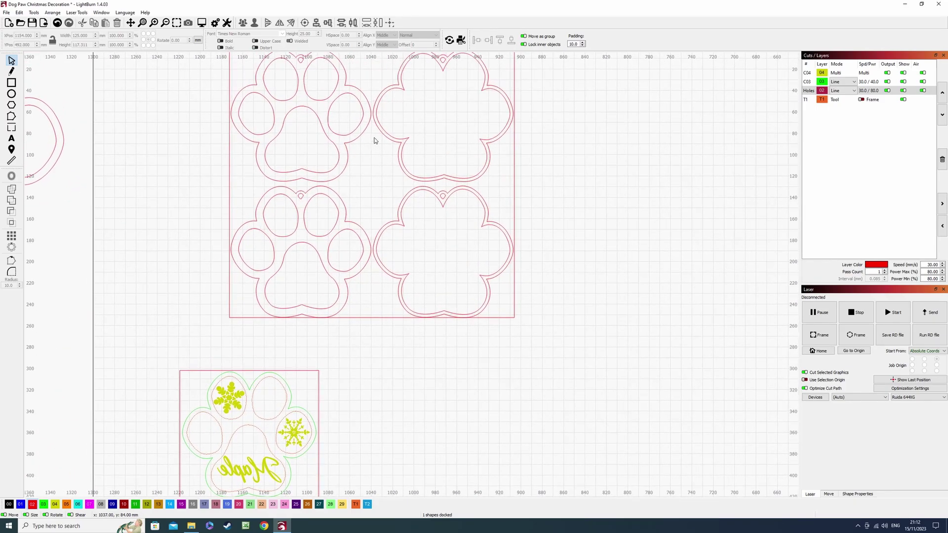
{"action": "left_click_drag", "start_coordinate": [374, 140], "coordinate": [362, 176]}
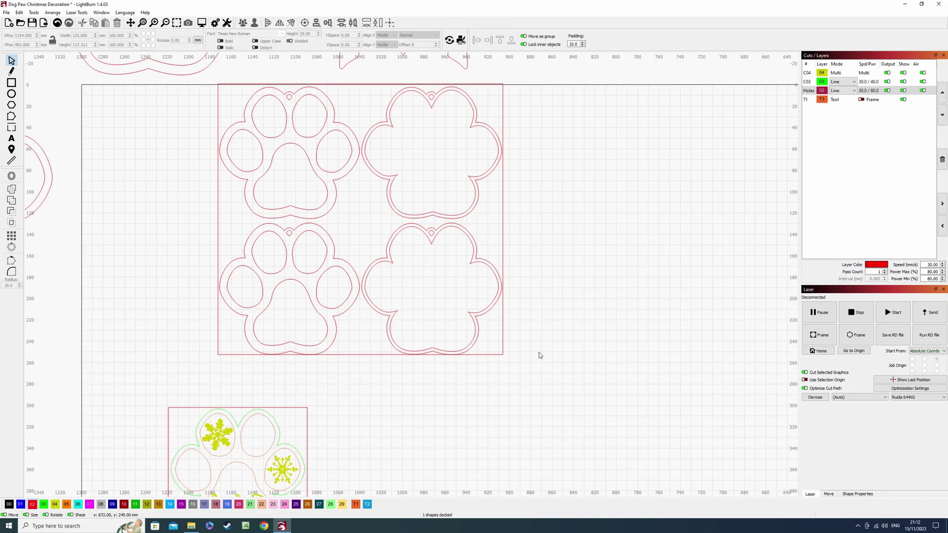
{"action": "left_click", "coordinate": [364, 355]}
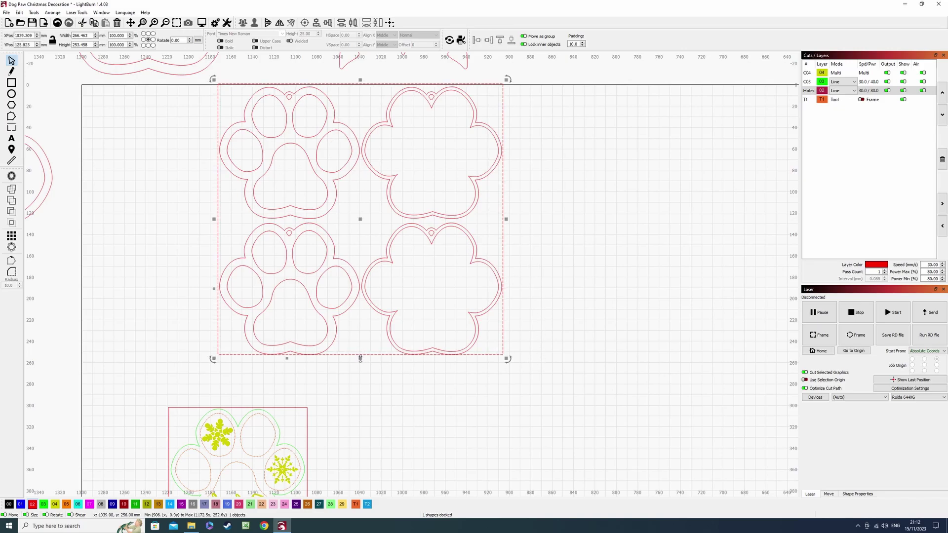
{"action": "left_click_drag", "start_coordinate": [360, 359], "coordinate": [360, 360]}
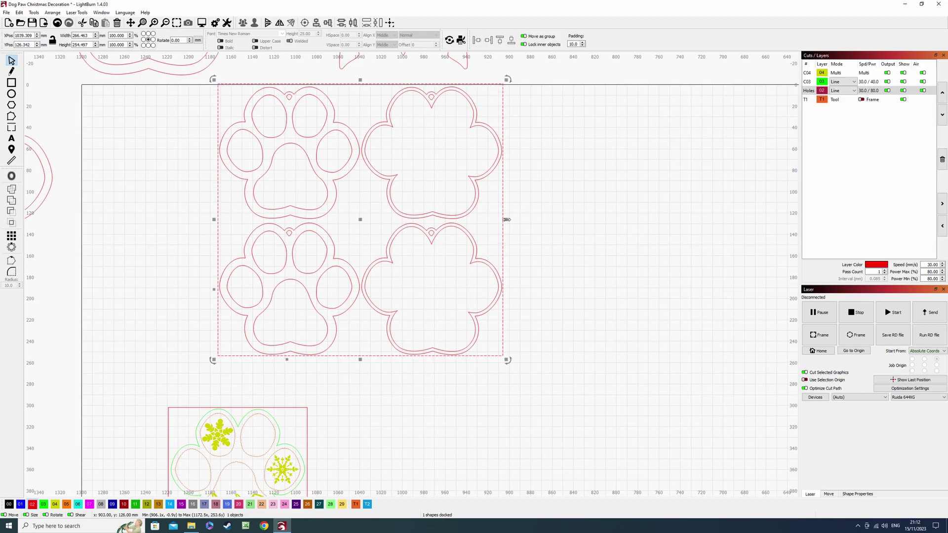
{"action": "left_click_drag", "start_coordinate": [506, 219], "coordinate": [505, 218]}
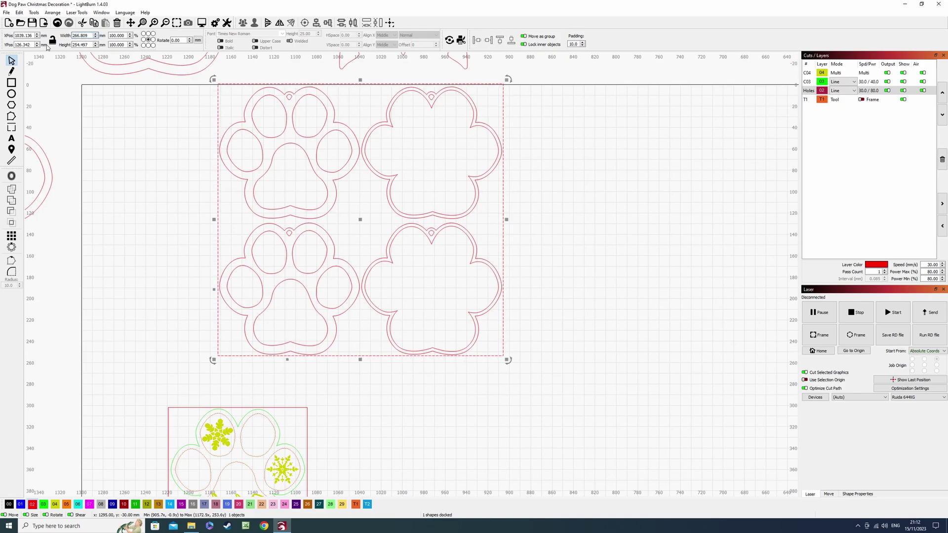
{"action": "key", "text": "ctrl+a"}
{"action": "type", "text": "20"}
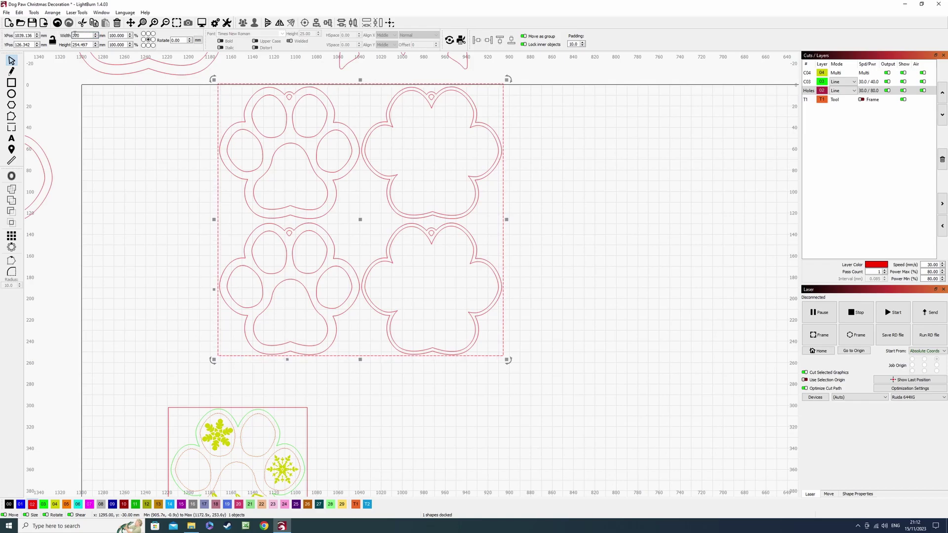
{"action": "type", "text": "0"}
{"action": "key", "text": "Tab"}
{"action": "type", "text": "2"}
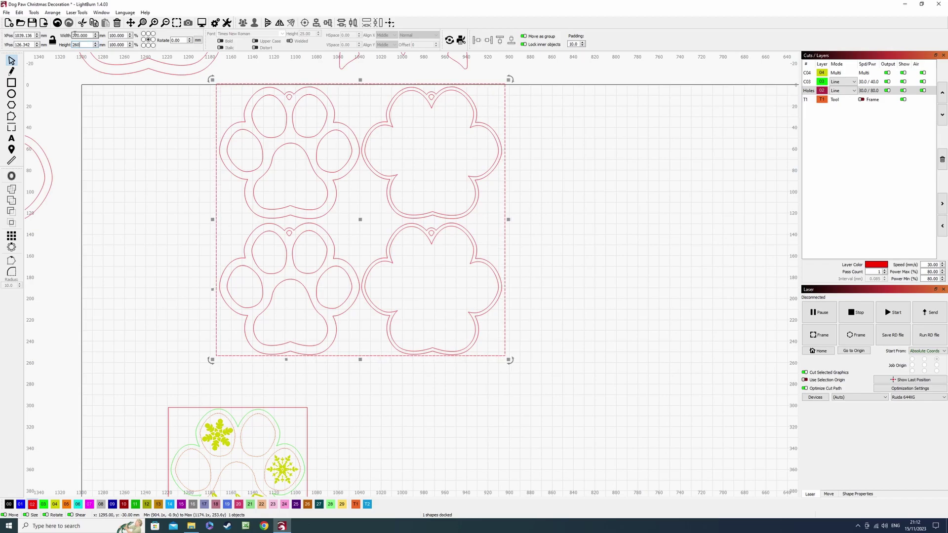
{"action": "type", "text": "60"}
{"action": "key", "text": "Return"}
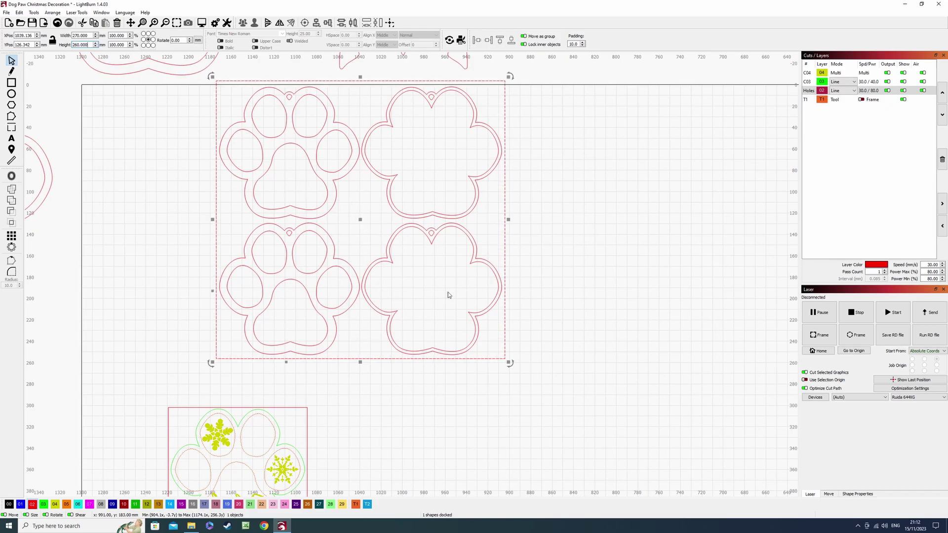
Ungroup the pocket, group the four paw shapes, and shift the pocket slightly down.
{"action": "key", "text": "ctrl+u"}
{"action": "left_click_drag", "start_coordinate": [491, 317], "coordinate": [328, 169]}
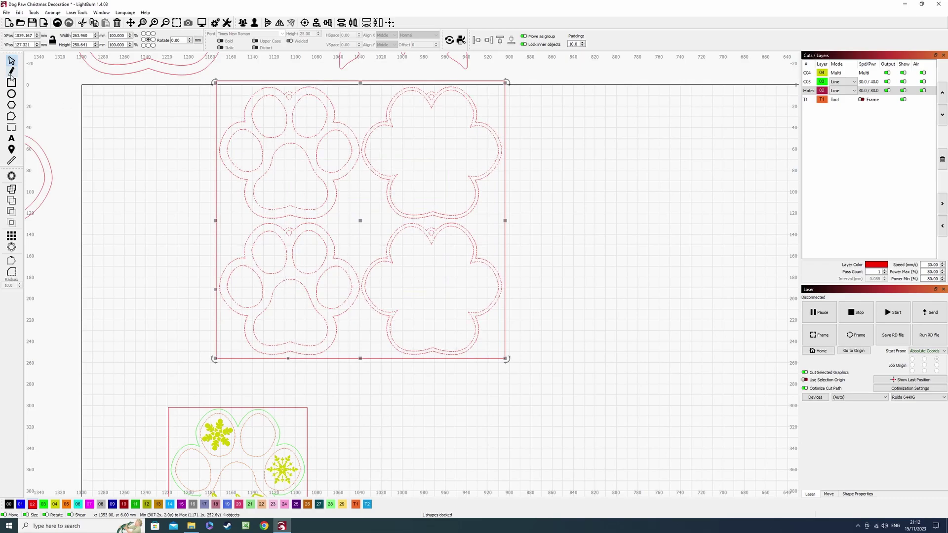
{"action": "left_click", "coordinate": [243, 22]}
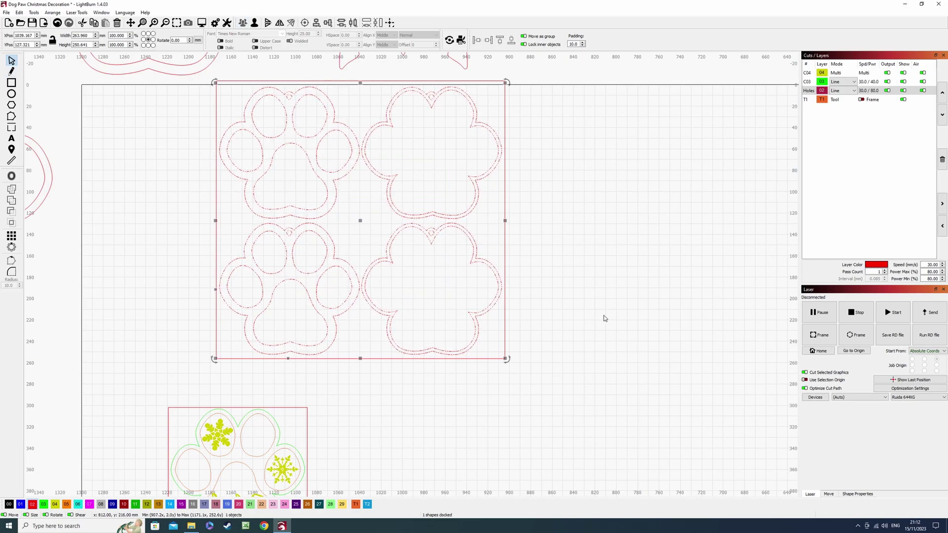
{"action": "left_click", "coordinate": [503, 352]}
{"action": "left_click_drag", "start_coordinate": [505, 347], "coordinate": [504, 360]}
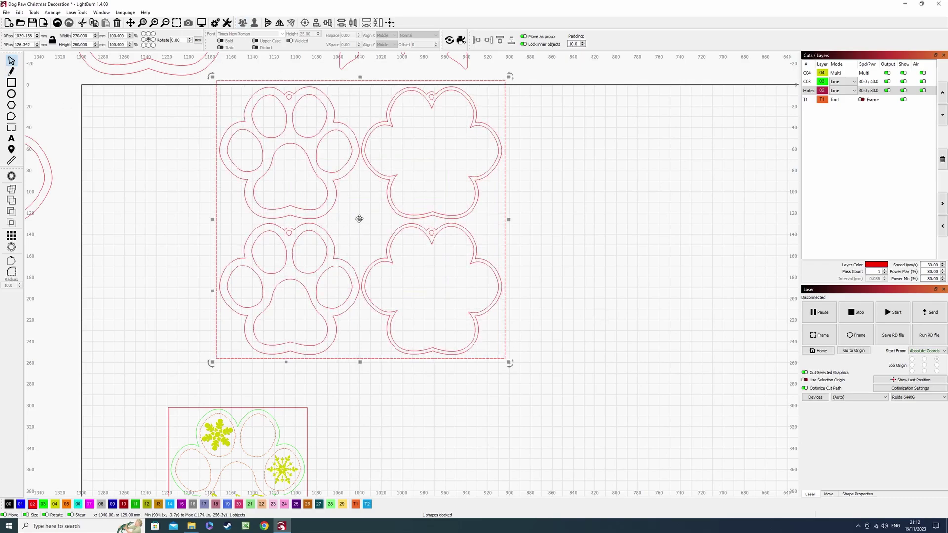
{"action": "left_click_drag", "start_coordinate": [359, 223], "coordinate": [328, 206]}
{"action": "left_click", "coordinate": [578, 261]}
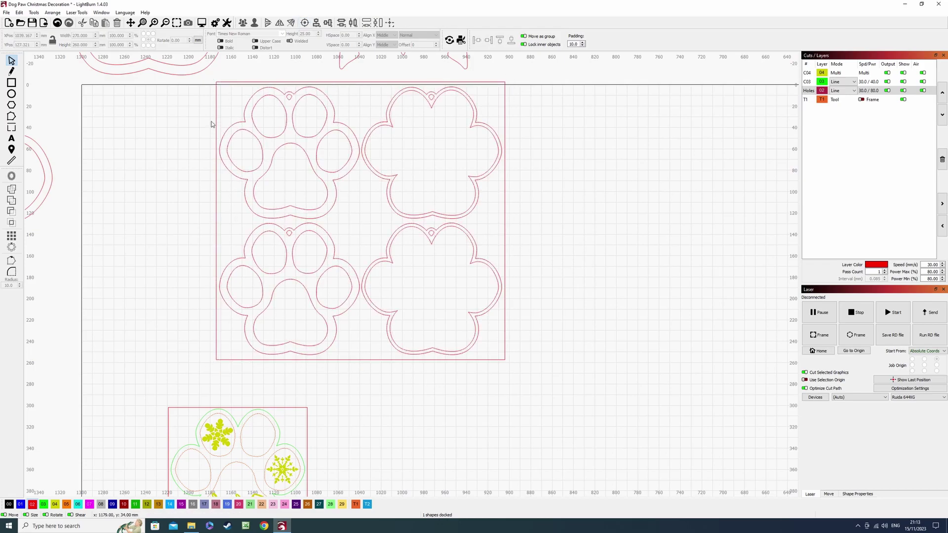
Move the paw-frame pocket beside the two name inserts.
{"action": "scroll", "coordinate": [440, 377], "scroll_direction": "down", "scroll_amount": 5}
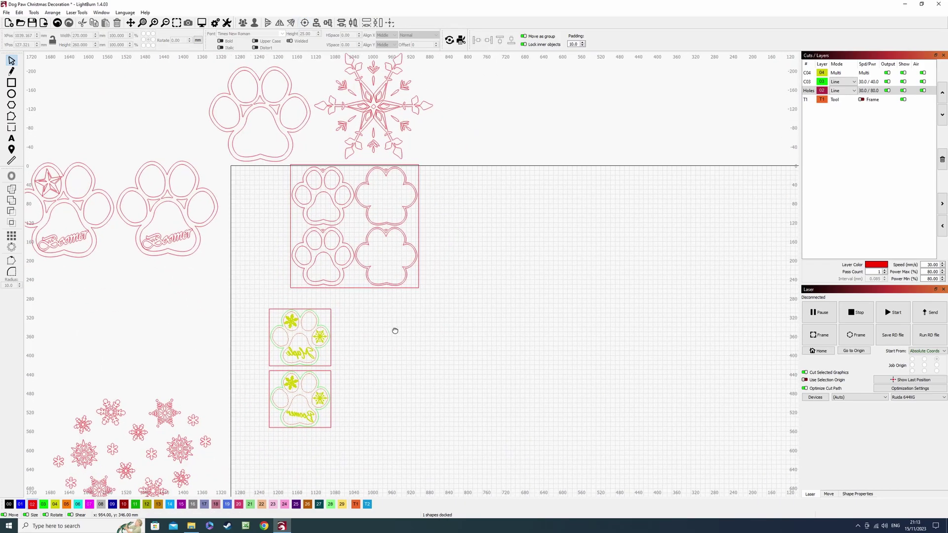
{"action": "left_click_drag", "start_coordinate": [450, 302], "coordinate": [279, 166]}
{"action": "left_click_drag", "start_coordinate": [346, 227], "coordinate": [399, 374]}
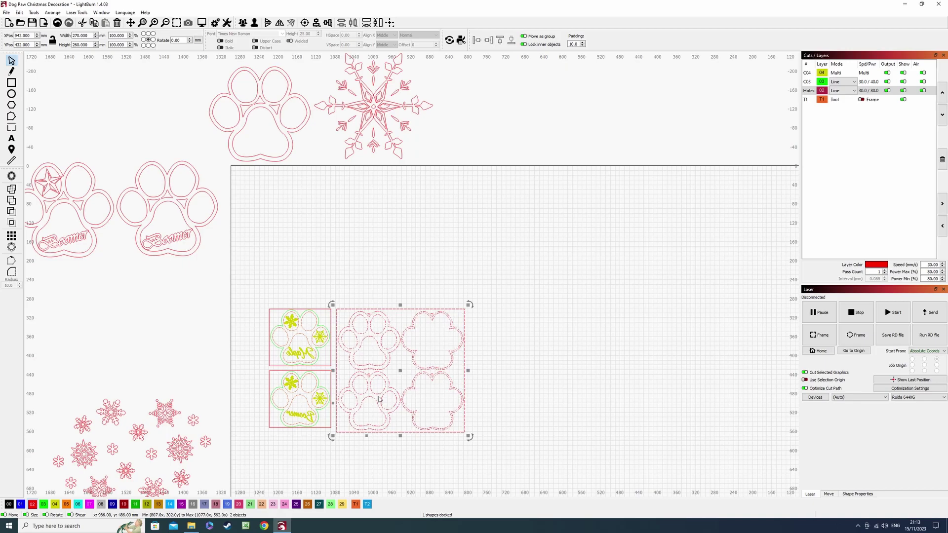
{"action": "scroll", "coordinate": [387, 379], "scroll_direction": "up", "scroll_amount": 5}
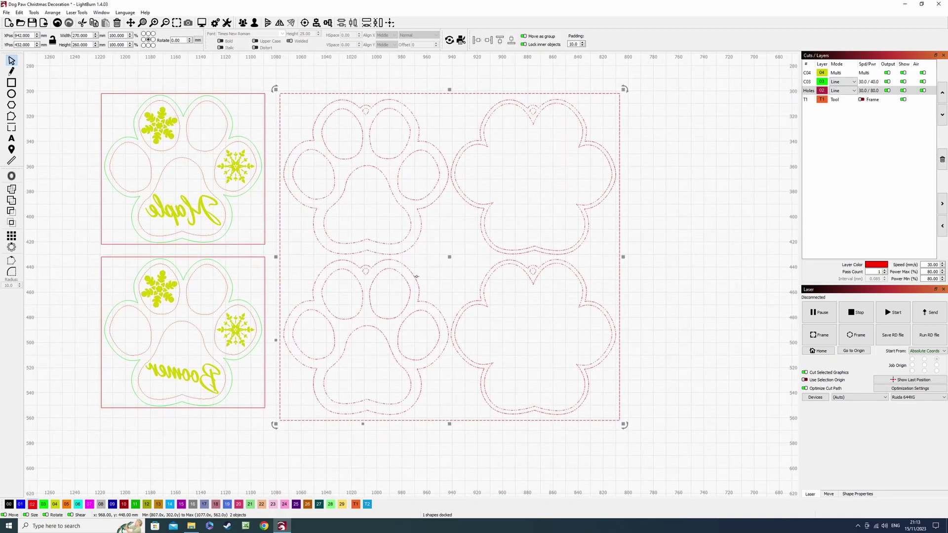
{"action": "left_click", "coordinate": [55, 242]}
Group the two boxed paw inserts and centre them vertically with the paw-frame pocket.
{"action": "left_click_drag", "start_coordinate": [250, 275], "coordinate": [150, 205]}
{"action": "left_click", "coordinate": [243, 23]}
{"action": "left_click", "coordinate": [77, 173]}
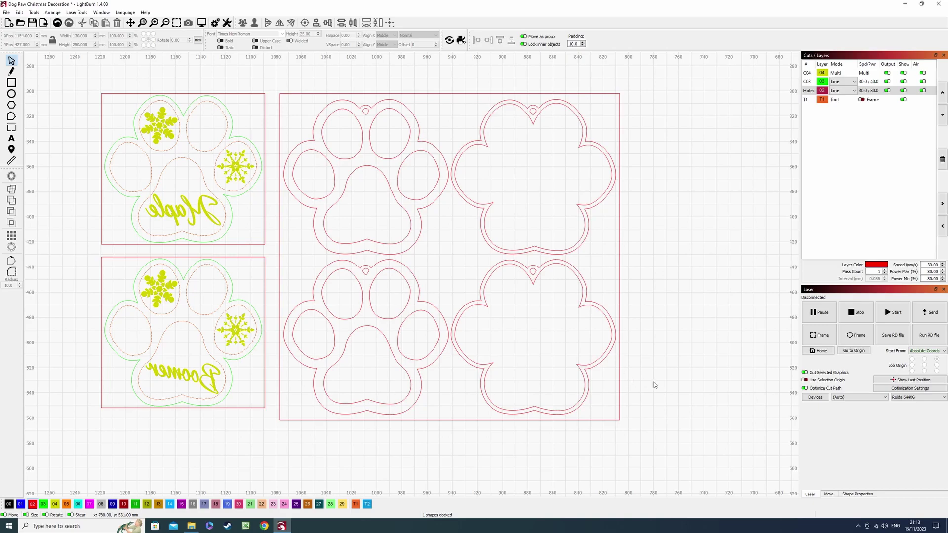
{"action": "left_click_drag", "start_coordinate": [654, 383], "coordinate": [282, 210]}
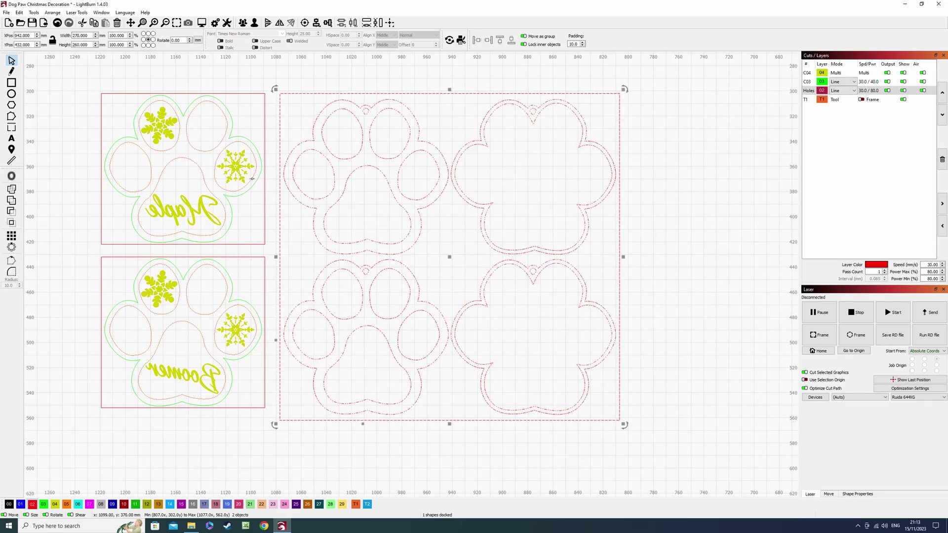
{"action": "left_click", "coordinate": [236, 245], "text": "shift"}
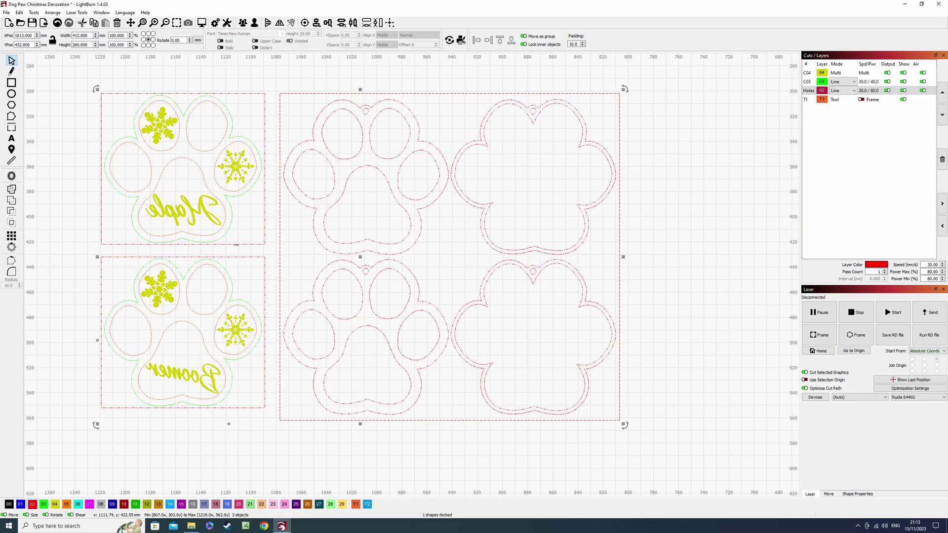
{"action": "left_click", "coordinate": [328, 22]}
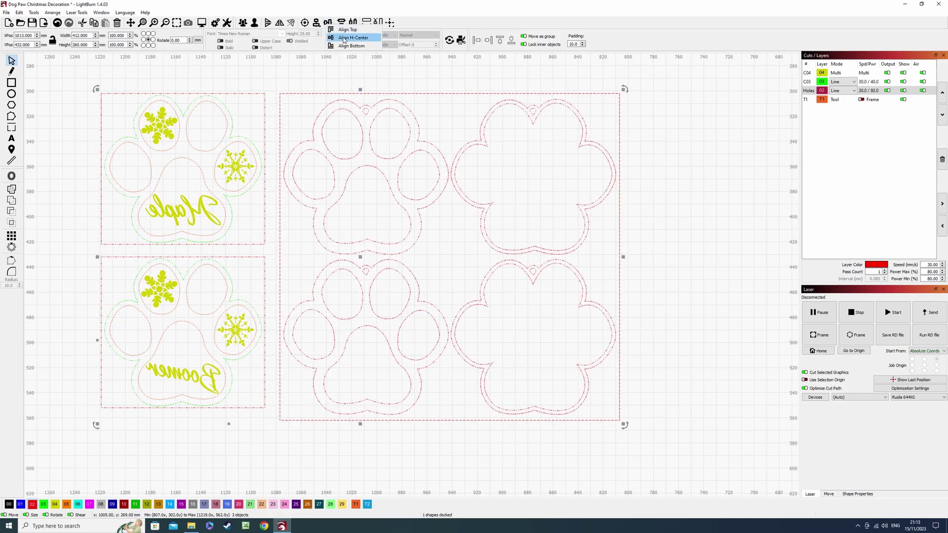
{"action": "left_click", "coordinate": [344, 40]}
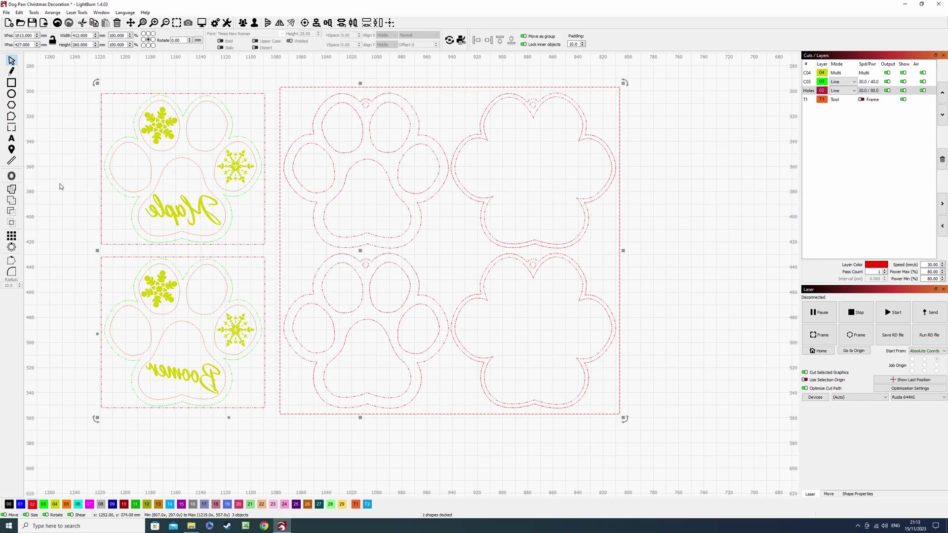
{"action": "left_click", "coordinate": [63, 152]}
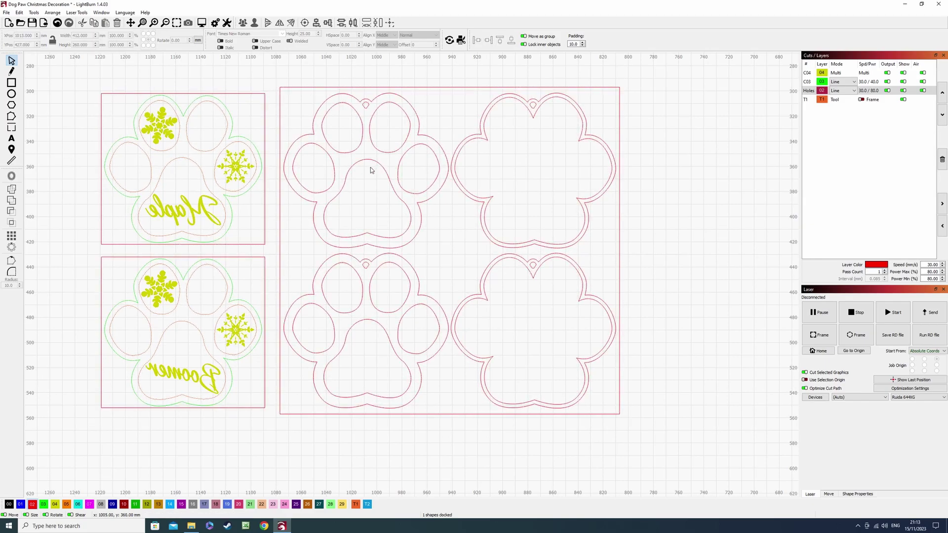
Dock the right-hand paw frame and its paws against the left inserts.
{"action": "left_click_drag", "start_coordinate": [629, 333], "coordinate": [444, 422]}
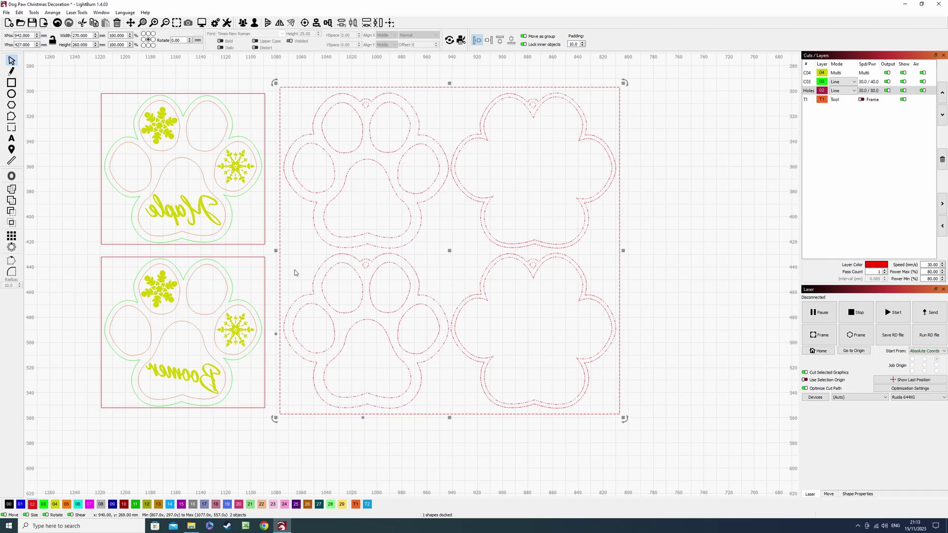
{"action": "key", "text": "space"}
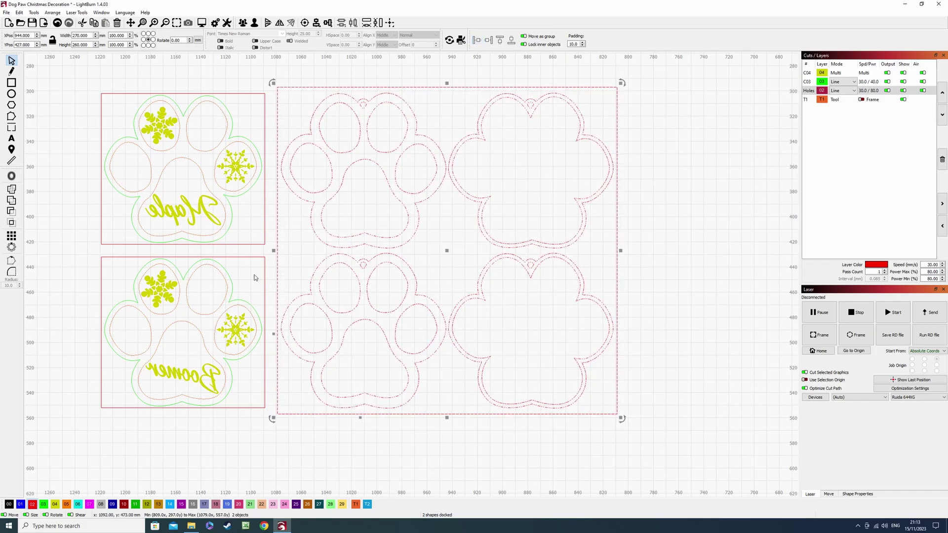
{"action": "scroll", "coordinate": [219, 203], "scroll_direction": "down", "scroll_amount": 2}
{"action": "left_click", "coordinate": [154, 109]}
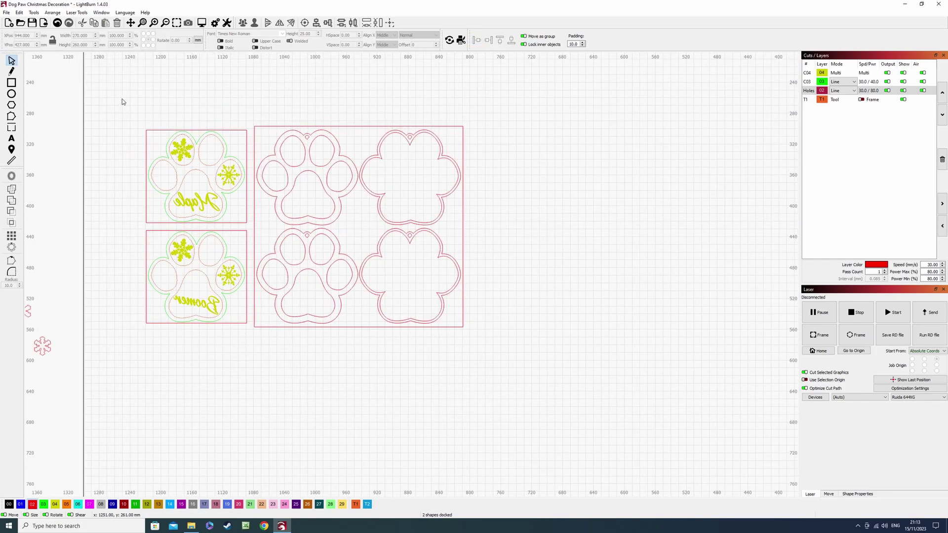
{"action": "left_click_drag", "start_coordinate": [124, 91], "coordinate": [478, 371]}
Shift the paw layout right and up, then draw a new rectangle 430 mm wide.
{"action": "left_click_drag", "start_coordinate": [305, 230], "coordinate": [337, 221]}
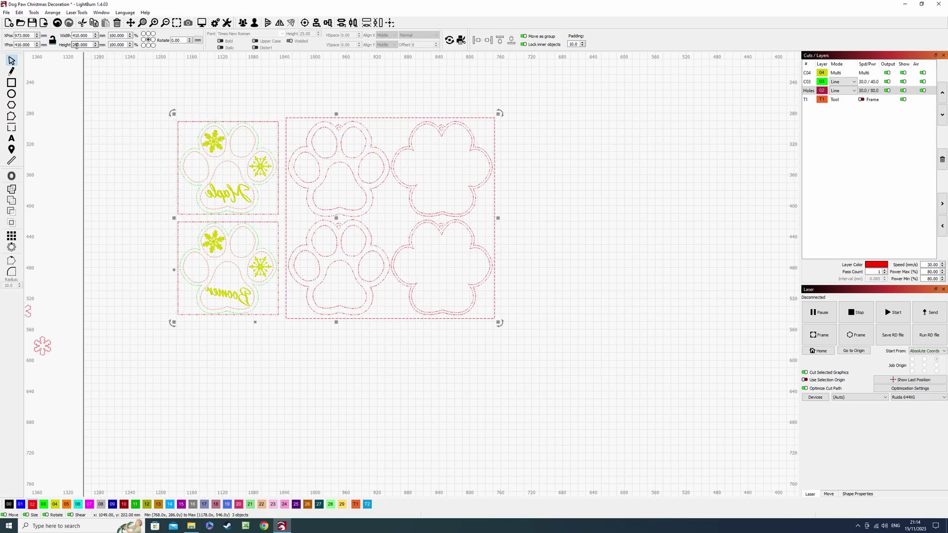
{"action": "key", "text": "Escape"}
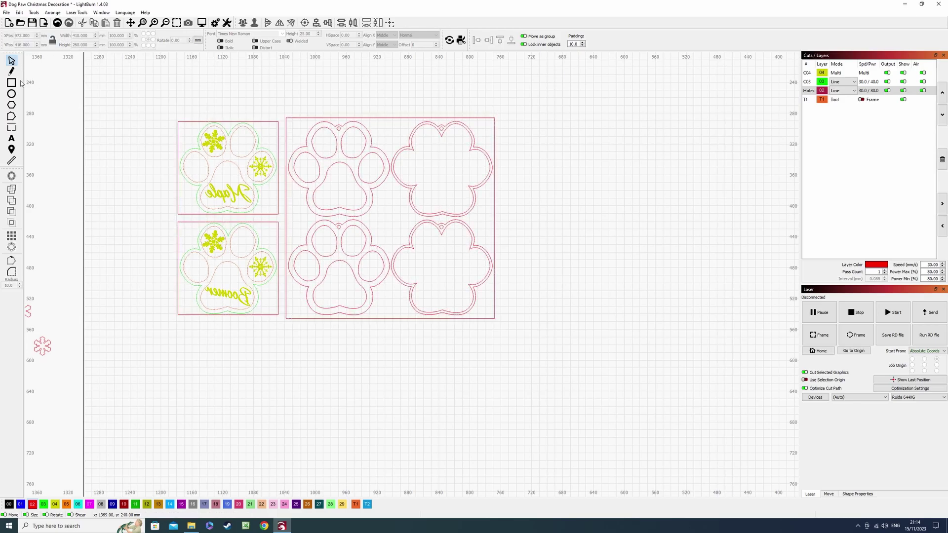
{"action": "left_click", "coordinate": [11, 83]}
{"action": "left_click_drag", "start_coordinate": [100, 87], "coordinate": [145, 127]}
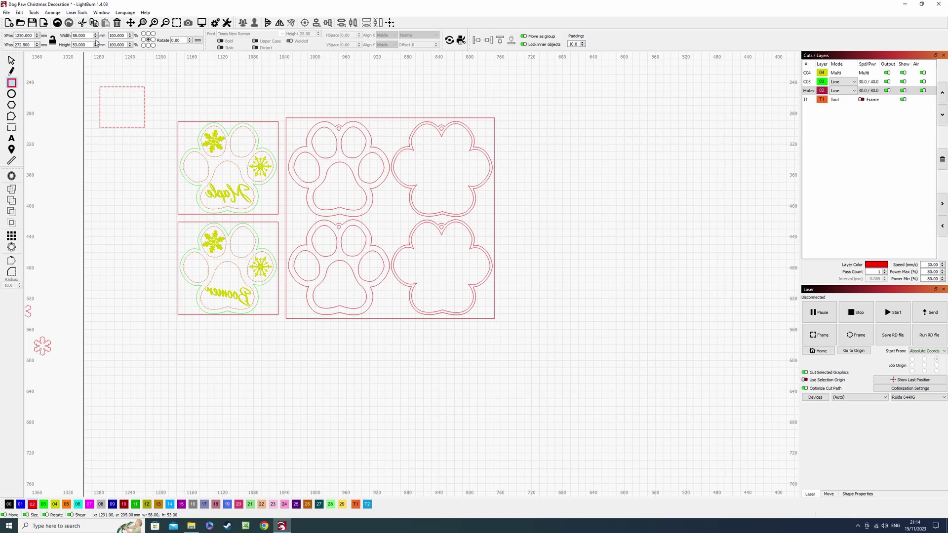
{"action": "left_click", "coordinate": [80, 36]}
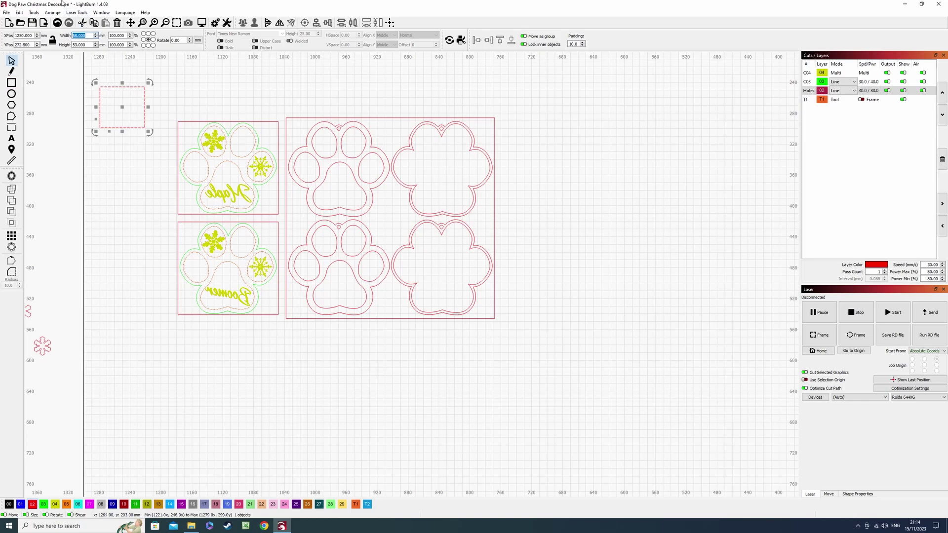
{"action": "type", "text": "430"}
{"action": "key", "text": "Tab"}
Set the rectangle to 280 mm tall and centre the 430 × 280 border on the paw layout.
{"action": "type", "text": "28"}
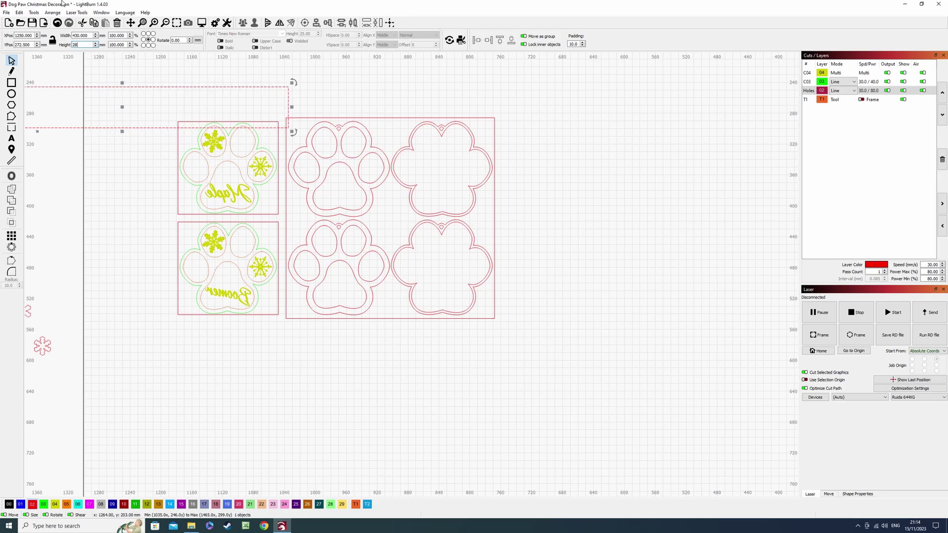
{"action": "key", "text": "Return"}
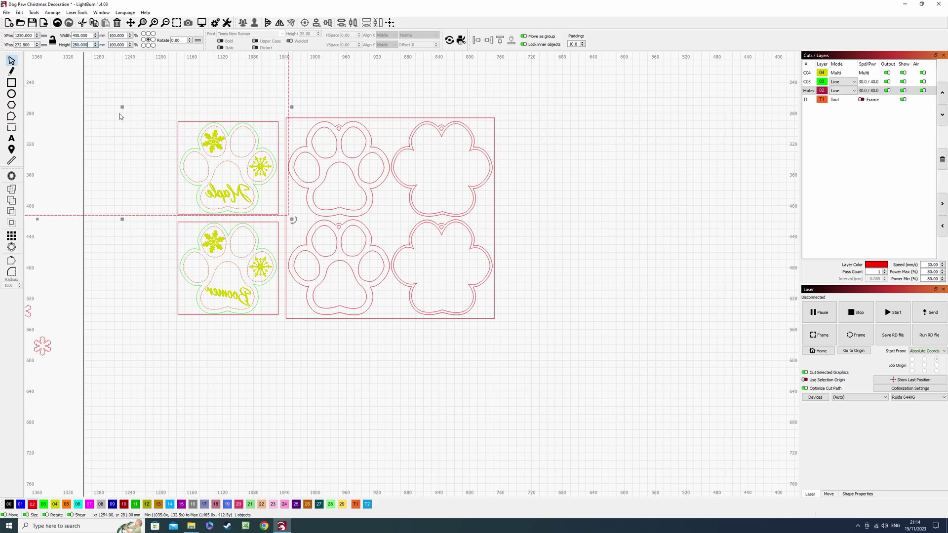
{"action": "left_click_drag", "start_coordinate": [121, 106], "coordinate": [335, 214]}
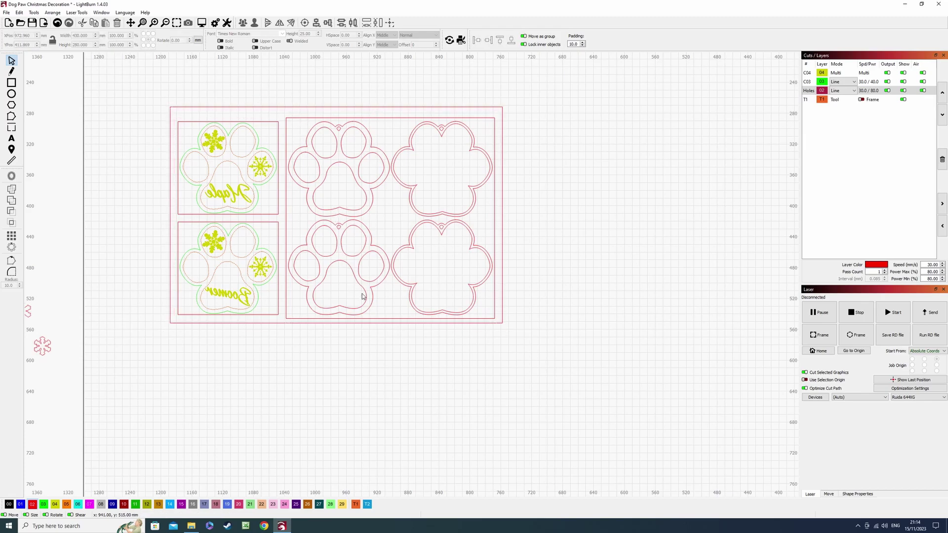
{"action": "left_click_drag", "start_coordinate": [384, 244], "coordinate": [255, 182]}
{"action": "left_click", "coordinate": [473, 226]}
{"action": "left_click_drag", "start_coordinate": [477, 234], "coordinate": [232, 179]}
{"action": "left_click", "coordinate": [287, 76]}
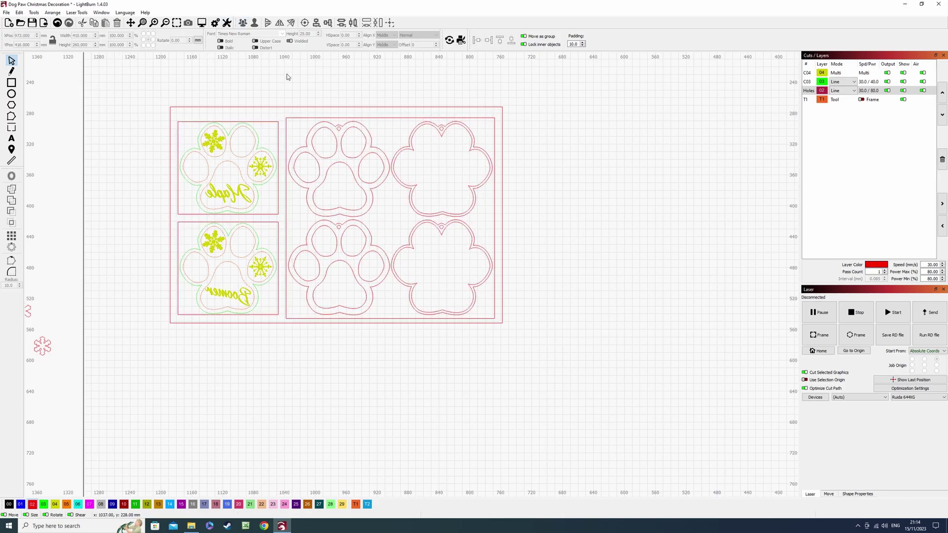
{"action": "left_click", "coordinate": [303, 106]}
{"action": "left_click", "coordinate": [304, 117], "text": "shift"}
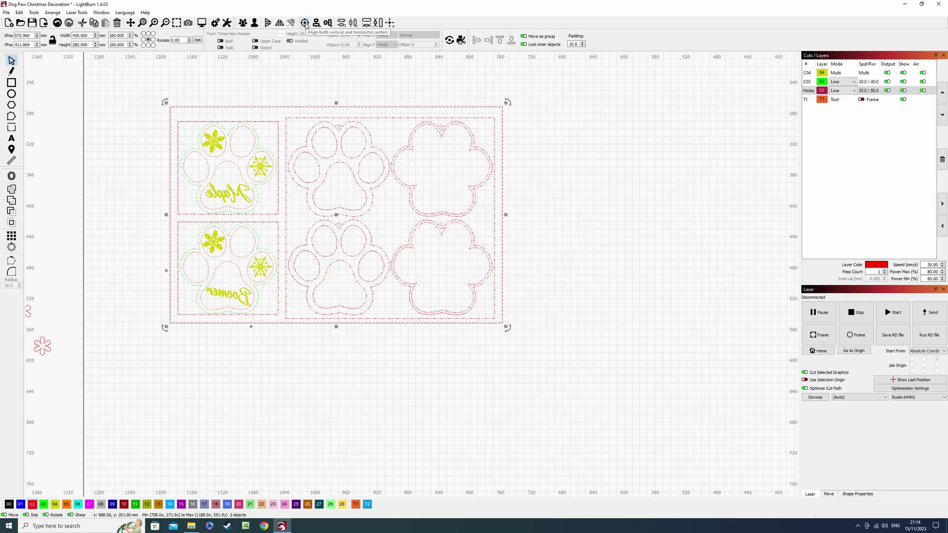
{"action": "left_click", "coordinate": [305, 25]}
{"action": "left_click", "coordinate": [322, 79]}
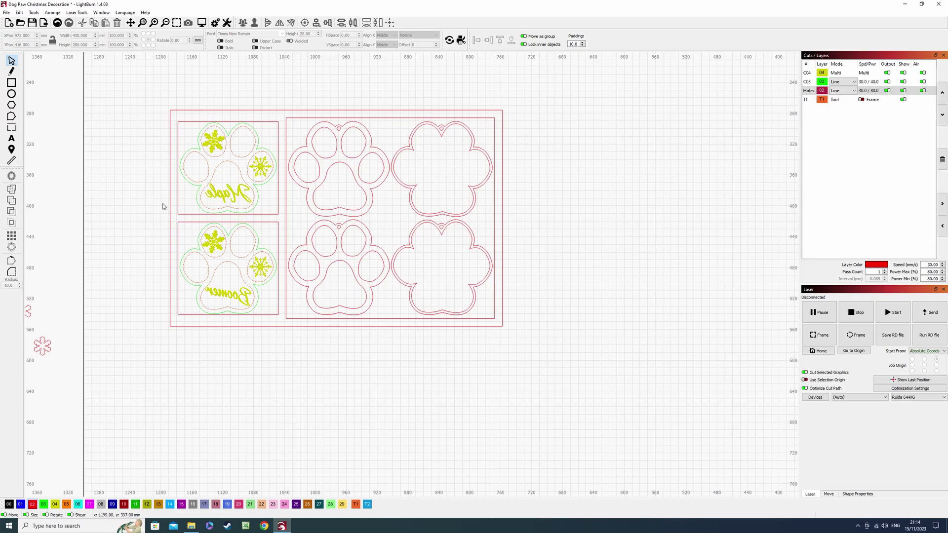
{"action": "scroll", "coordinate": [247, 335], "scroll_direction": "up", "scroll_amount": 5}
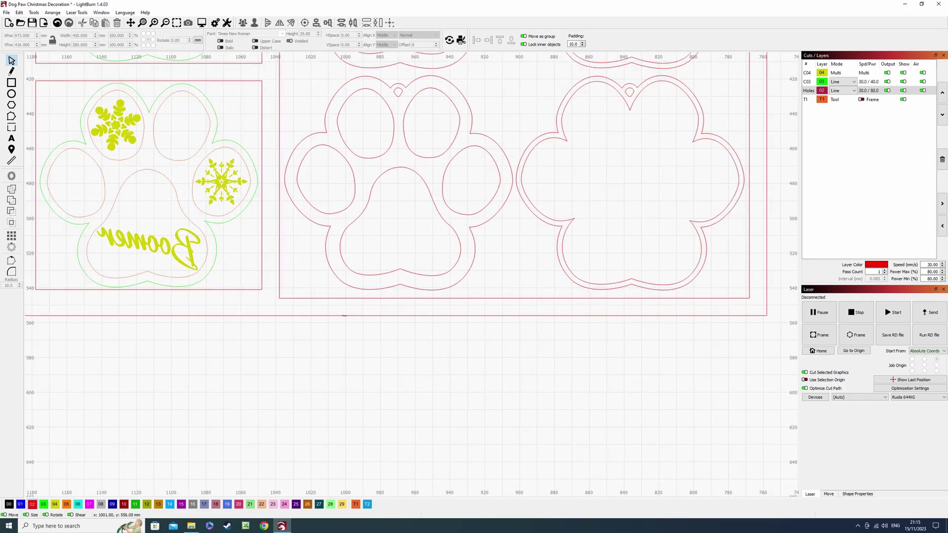
{"action": "scroll", "coordinate": [372, 279], "scroll_direction": "up", "scroll_amount": 5}
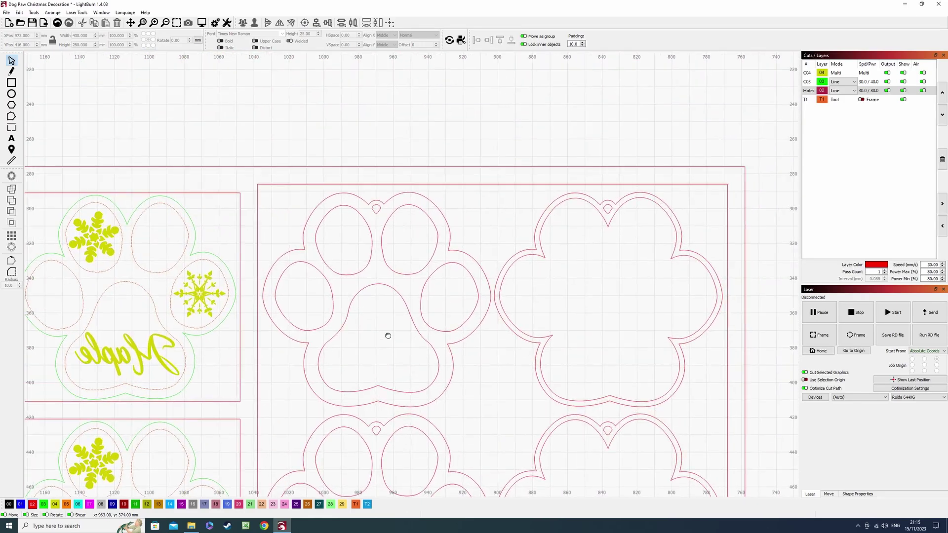
{"action": "scroll", "coordinate": [561, 266], "scroll_direction": "down", "scroll_amount": 2}
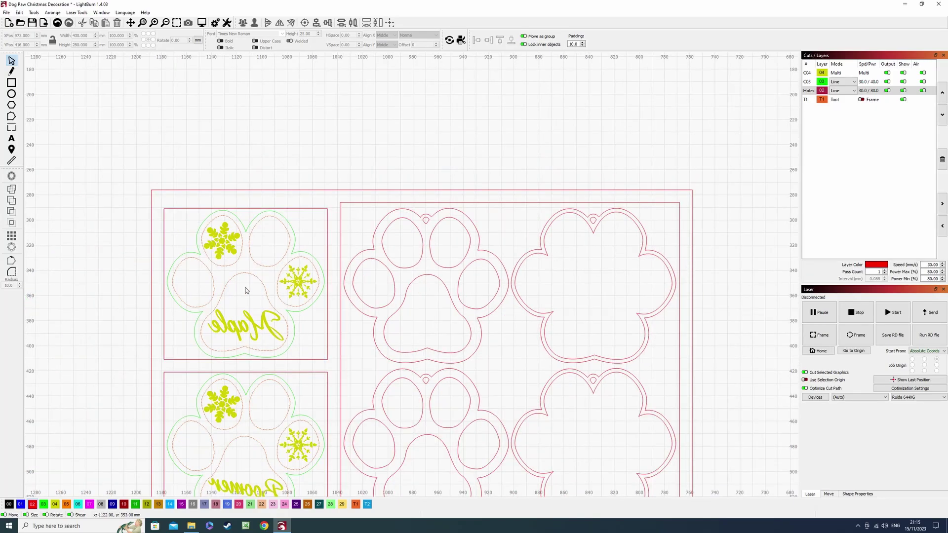
{"action": "scroll", "coordinate": [257, 290], "scroll_direction": "down", "scroll_amount": 3}
{"action": "left_click_drag", "start_coordinate": [507, 412], "coordinate": [174, 188]}
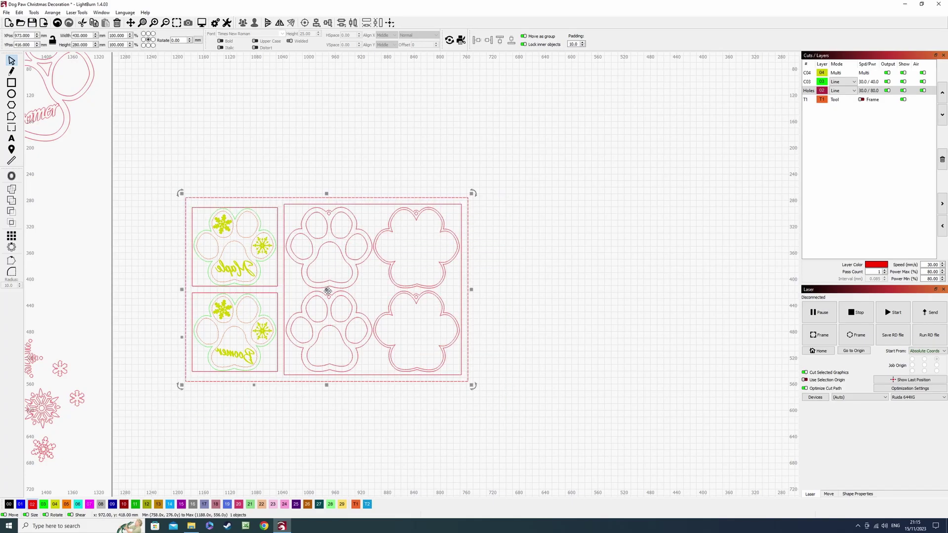
{"action": "scroll", "coordinate": [196, 198], "scroll_direction": "up", "scroll_amount": 4}
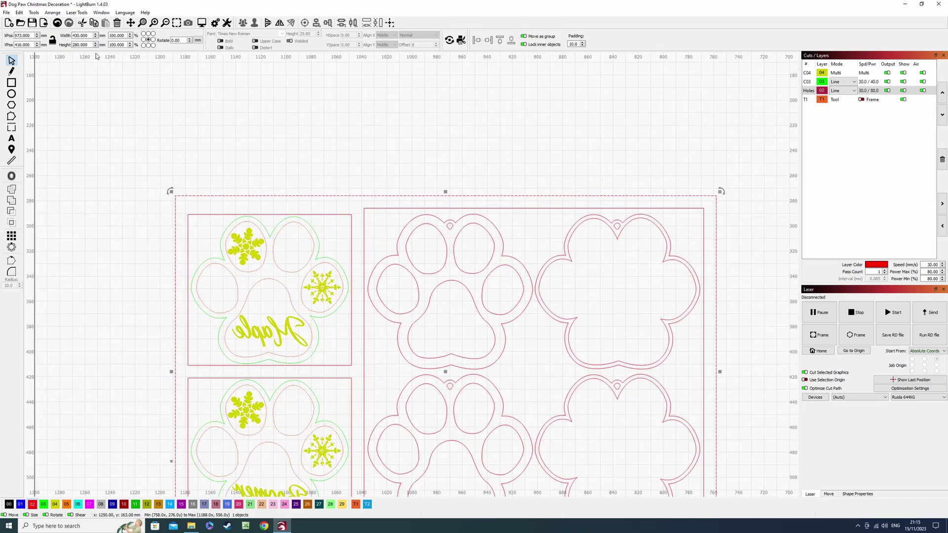
{"action": "scroll", "coordinate": [171, 129], "scroll_direction": "down", "scroll_amount": 2}
{"action": "scroll", "coordinate": [153, 112], "scroll_direction": "up", "scroll_amount": 1}
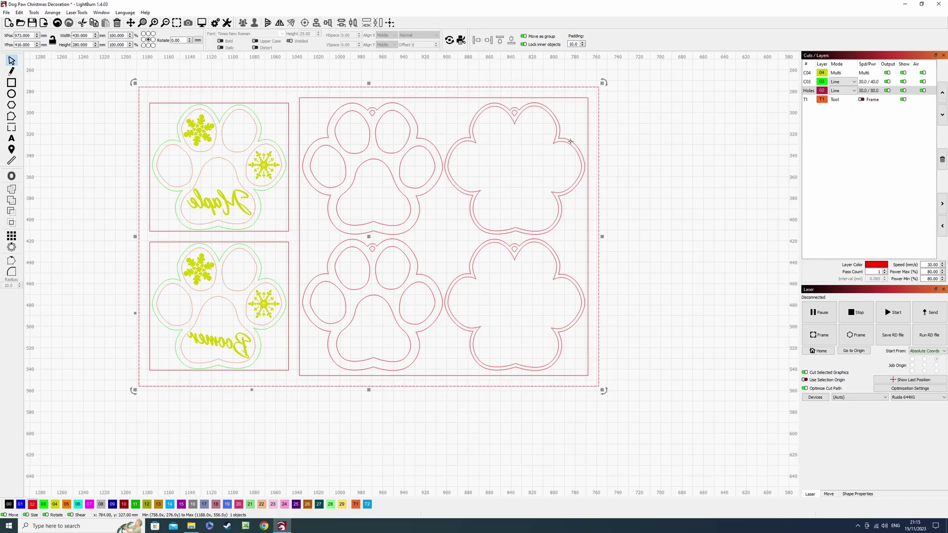
Ungroup the left name inserts from their frames.
{"action": "left_click", "coordinate": [266, 73]}
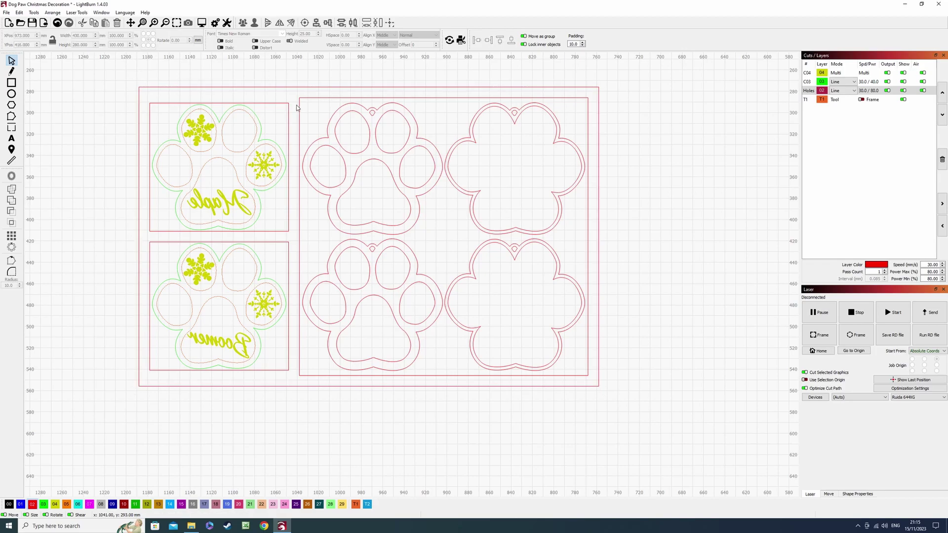
{"action": "left_click", "coordinate": [302, 109]}
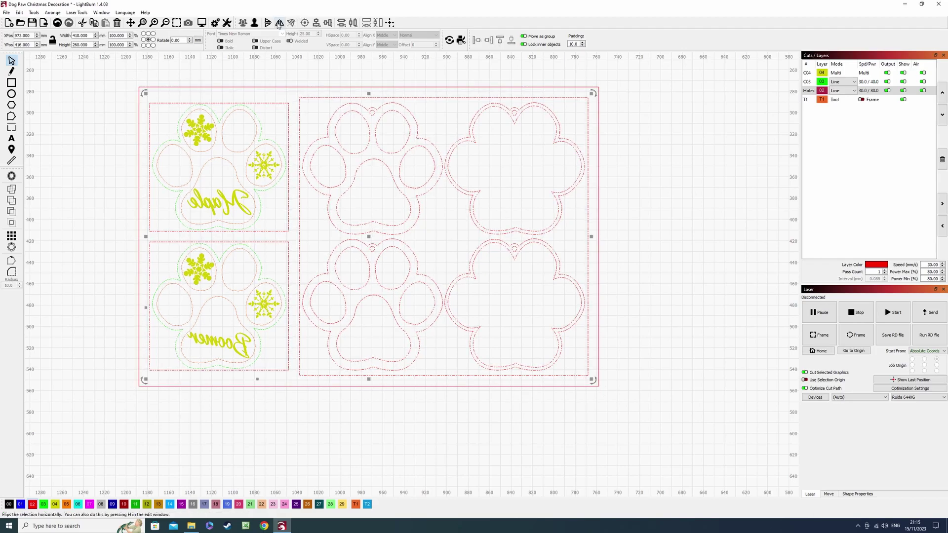
{"action": "left_click", "coordinate": [286, 87]}
{"action": "left_click", "coordinate": [331, 153]}
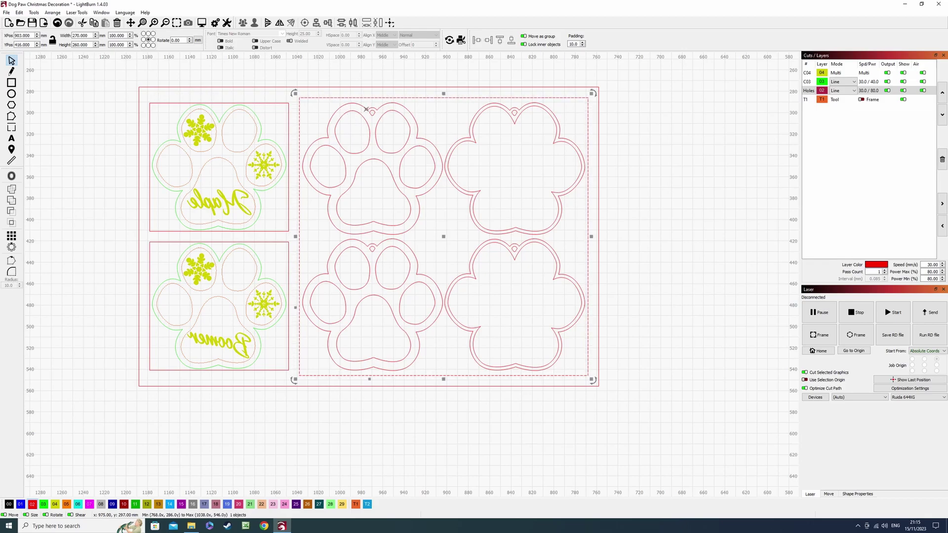
{"action": "left_click", "coordinate": [264, 87]}
{"action": "left_click", "coordinate": [227, 163]}
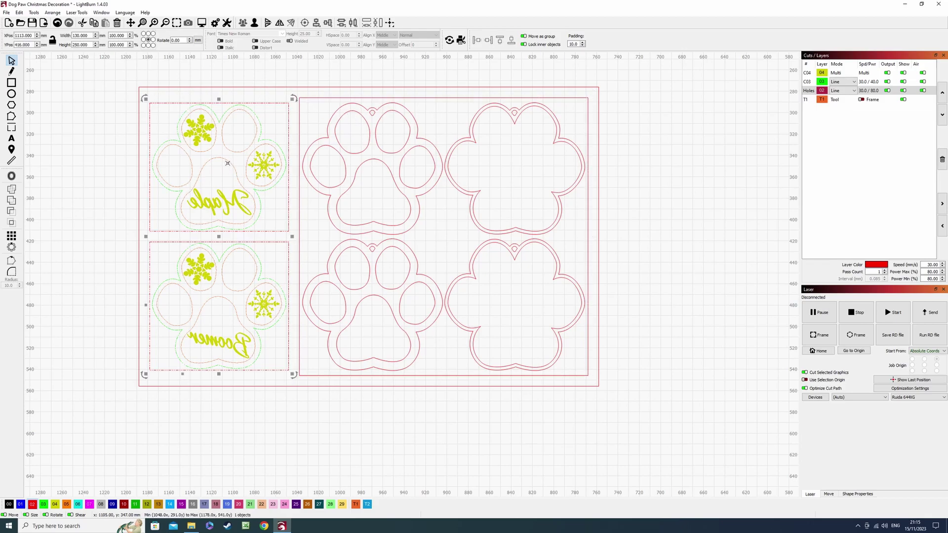
{"action": "left_click", "coordinate": [254, 23]}
{"action": "left_click", "coordinate": [225, 60]}
Move both green paw inserts and the red paw ornament group to the upper right.
{"action": "left_click", "coordinate": [224, 229]}
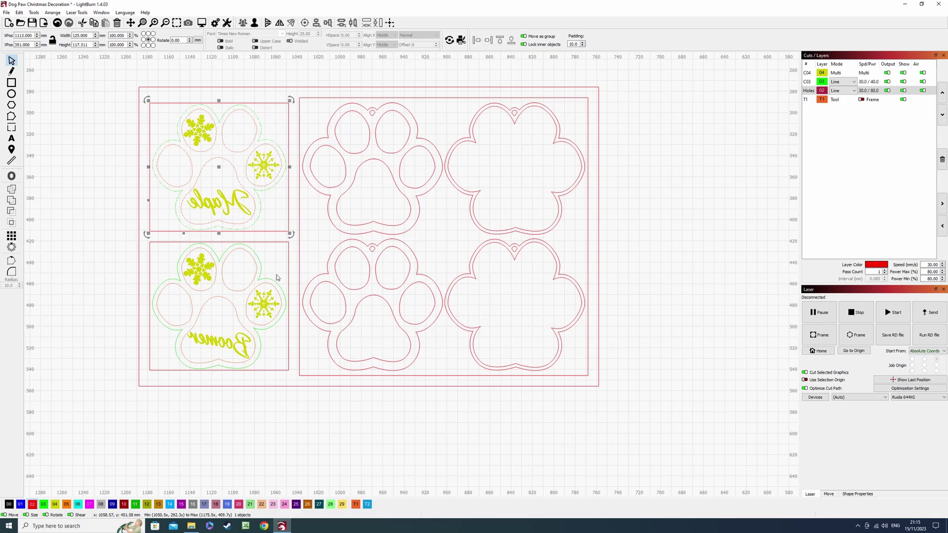
{"action": "left_click", "coordinate": [260, 271], "text": "shift"}
{"action": "scroll", "coordinate": [299, 295], "scroll_direction": "down", "scroll_amount": 5}
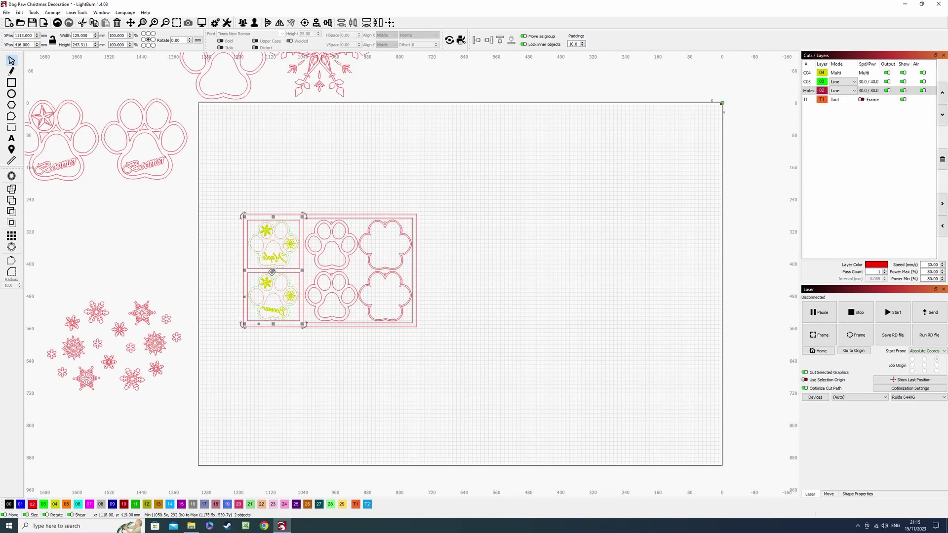
{"action": "left_click_drag", "start_coordinate": [273, 271], "coordinate": [496, 162]}
{"action": "left_click", "coordinate": [346, 260]}
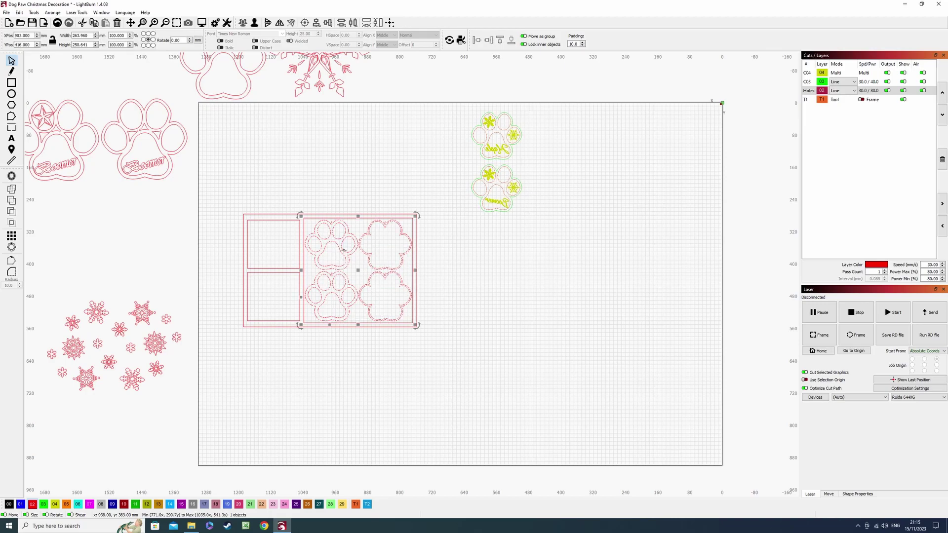
{"action": "left_click_drag", "start_coordinate": [354, 262], "coordinate": [584, 161]}
{"action": "left_click", "coordinate": [493, 378]}
Move the four empty frame rectangles higher up the bed.
{"action": "left_click_drag", "start_coordinate": [434, 351], "coordinate": [253, 224]}
{"action": "scroll", "coordinate": [311, 252], "scroll_direction": "up", "scroll_amount": 3}
{"action": "scroll", "coordinate": [366, 296], "scroll_direction": "up", "scroll_amount": 2}
{"action": "left_click_drag", "start_coordinate": [349, 285], "coordinate": [368, 176]}
{"action": "scroll", "coordinate": [365, 183], "scroll_direction": "down", "scroll_amount": 4}
{"action": "scroll", "coordinate": [363, 189], "scroll_direction": "up", "scroll_amount": 3}
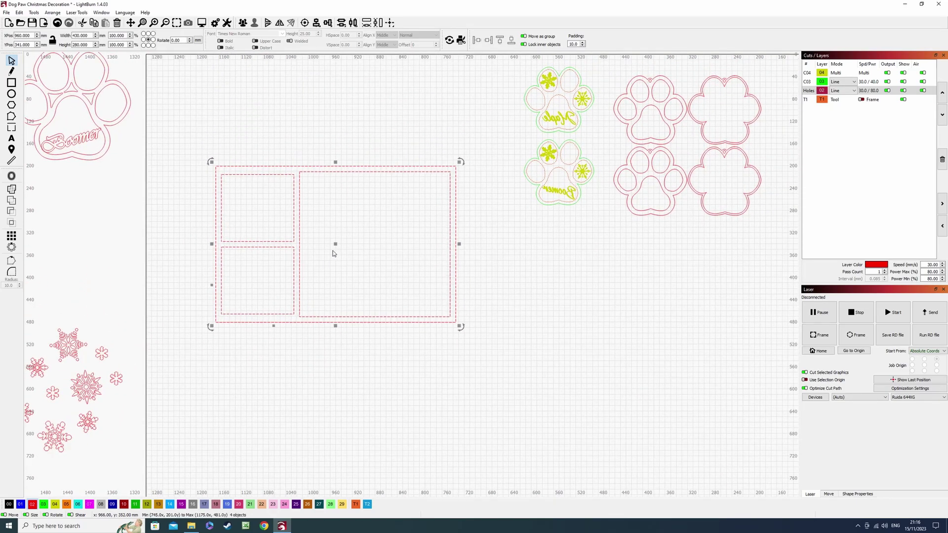
Drag the empty jig up and left toward the top of the bed.
{"action": "left_click_drag", "start_coordinate": [334, 252], "coordinate": [303, 204]}
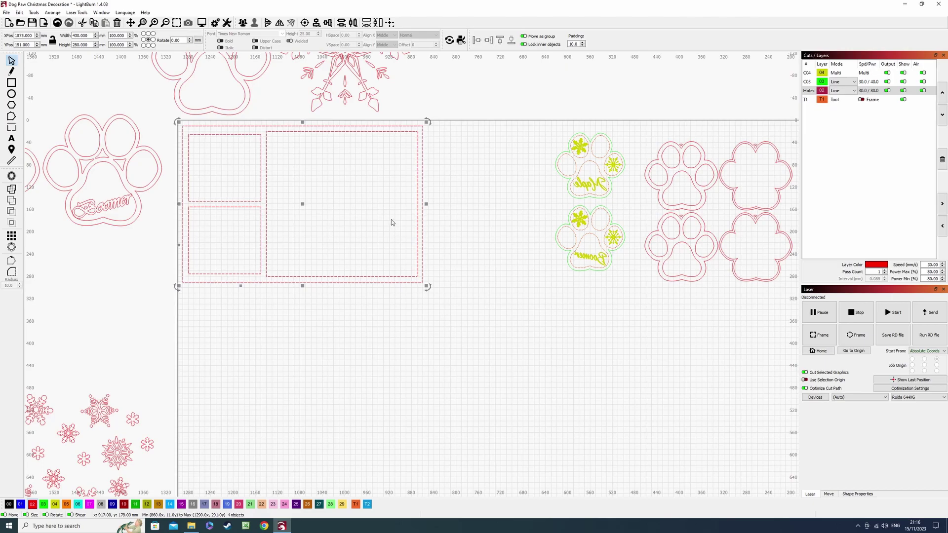
{"action": "scroll", "coordinate": [546, 284], "scroll_direction": "down", "scroll_amount": 1}
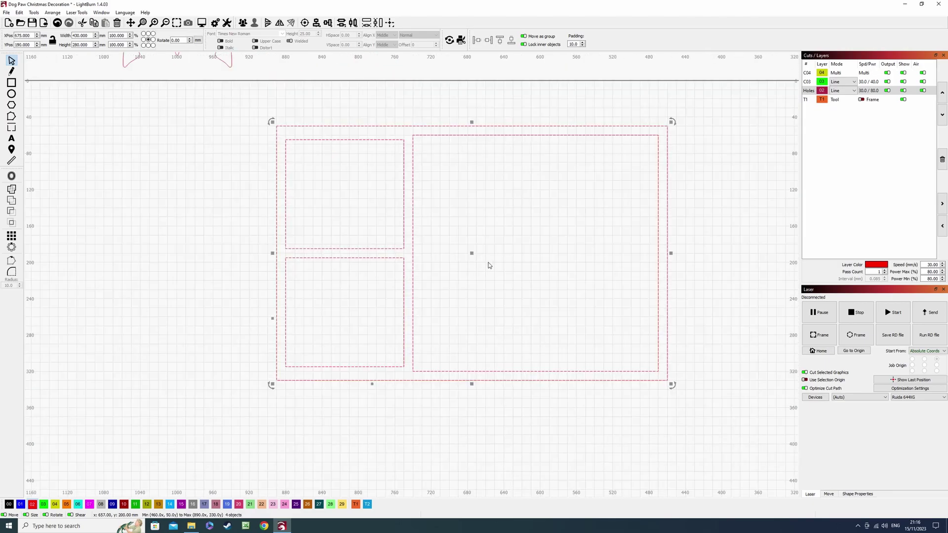
{"action": "left_click_drag", "start_coordinate": [473, 255], "coordinate": [396, 221]}
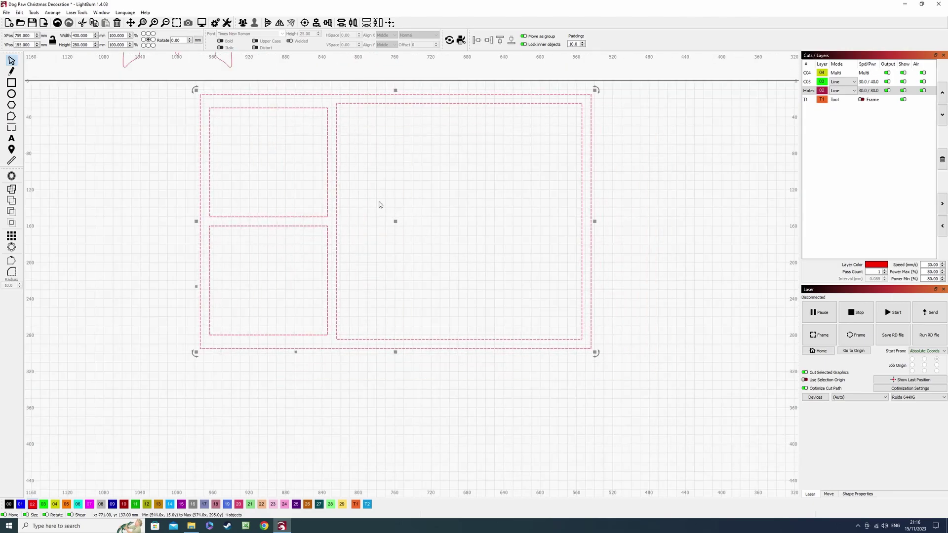
{"action": "scroll", "coordinate": [307, 201], "scroll_direction": "up", "scroll_amount": 3}
{"action": "scroll", "coordinate": [296, 186], "scroll_direction": "down", "scroll_amount": 3}
{"action": "scroll", "coordinate": [191, 186], "scroll_direction": "up", "scroll_amount": 2}
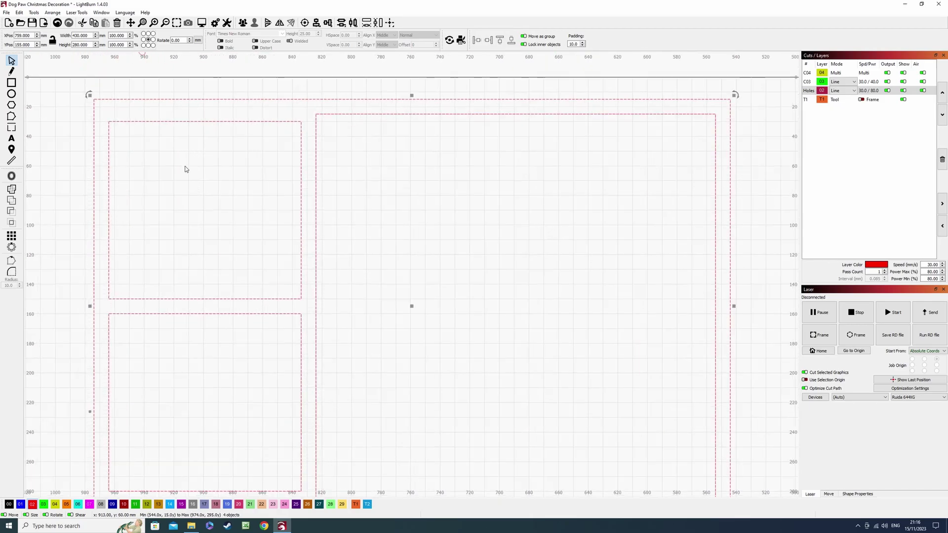
Nudge the jig up and right until its top edge sits on the bed's 0 line.
{"action": "key", "text": "Up"}
{"action": "key", "text": "Up"}
{"action": "key", "text": "Up"}
{"action": "key", "text": "Up"}
{"action": "key", "text": "Up"}
{"action": "key", "text": "Up"}
{"action": "key", "text": "Up"}
{"action": "key", "text": "Up"}
{"action": "key", "text": "Up"}
{"action": "key", "text": "Up"}
{"action": "key", "text": "Up"}
{"action": "key", "text": "Up"}
{"action": "key", "text": "Up"}
{"action": "key", "text": "Up"}
{"action": "key", "text": "Up"}
{"action": "key", "text": "Up"}
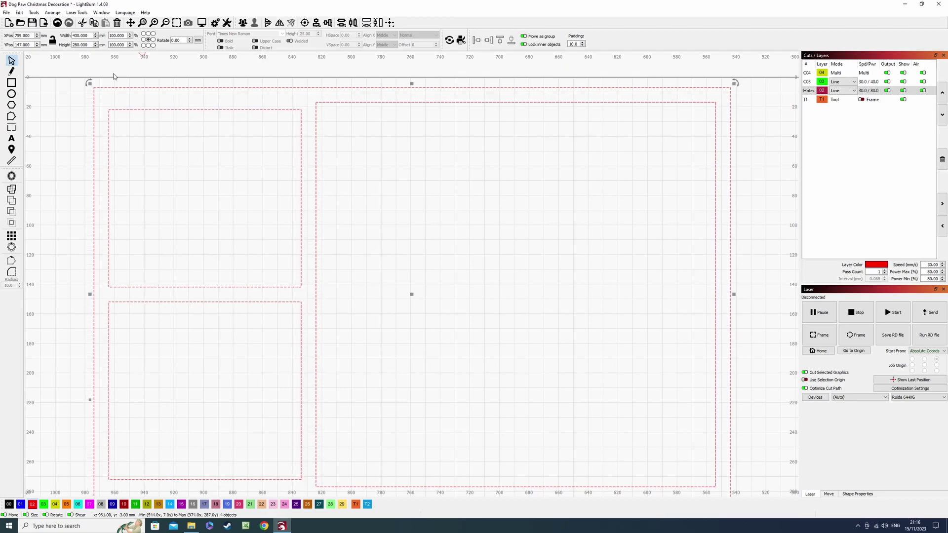
{"action": "key", "text": "Right"}
{"action": "key", "text": "Right"}
{"action": "key", "text": "Right"}
{"action": "key", "text": "Right"}
{"action": "key", "text": "Right"}
{"action": "key", "text": "Right"}
{"action": "key", "text": "Right"}
{"action": "key", "text": "Right"}
{"action": "key", "text": "Right"}
{"action": "key", "text": "Right"}
{"action": "key", "text": "Right"}
{"action": "key", "text": "Right"}
{"action": "key", "text": "Right"}
{"action": "key", "text": "Right"}
{"action": "key", "text": "Right"}
{"action": "key", "text": "Right"}
{"action": "key", "text": "Right"}
{"action": "key", "text": "Right"}
{"action": "key", "text": "Right"}
{"action": "key", "text": "Right"}
{"action": "key", "text": "Right"}
{"action": "key", "text": "Right"}
{"action": "key", "text": "Right"}
{"action": "key", "text": "Right"}
{"action": "key", "text": "Right"}
{"action": "key", "text": "Right"}
{"action": "key", "text": "Right"}
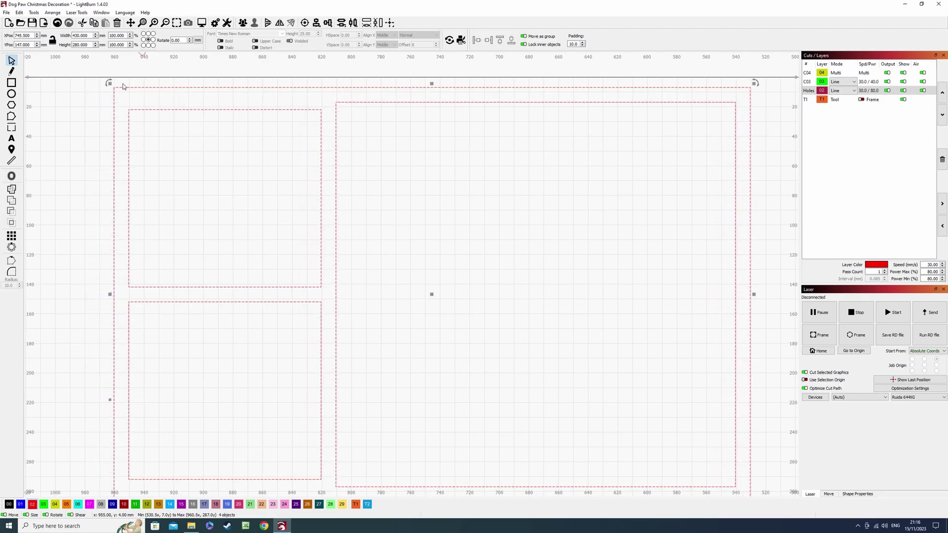
{"action": "key", "text": "Up"}
{"action": "key", "text": "Up"}
{"action": "key", "text": "Up"}
{"action": "key", "text": "Up"}
{"action": "key", "text": "Up"}
{"action": "key", "text": "Up"}
{"action": "key", "text": "Up"}
{"action": "key", "text": "Up"}
{"action": "key", "text": "Up"}
{"action": "key", "text": "Up"}
{"action": "key", "text": "Up"}
{"action": "key", "text": "Up"}
{"action": "key", "text": "Up"}
{"action": "scroll", "coordinate": [125, 91], "scroll_direction": "down", "scroll_amount": 5}
{"action": "left_click", "coordinate": [330, 305]}
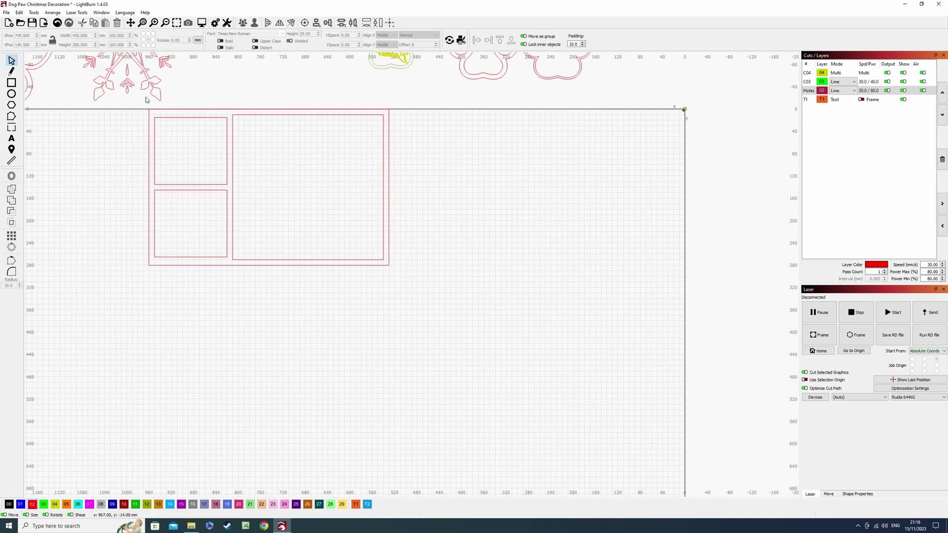
{"action": "left_click_drag", "start_coordinate": [300, 168], "coordinate": [379, 214]}
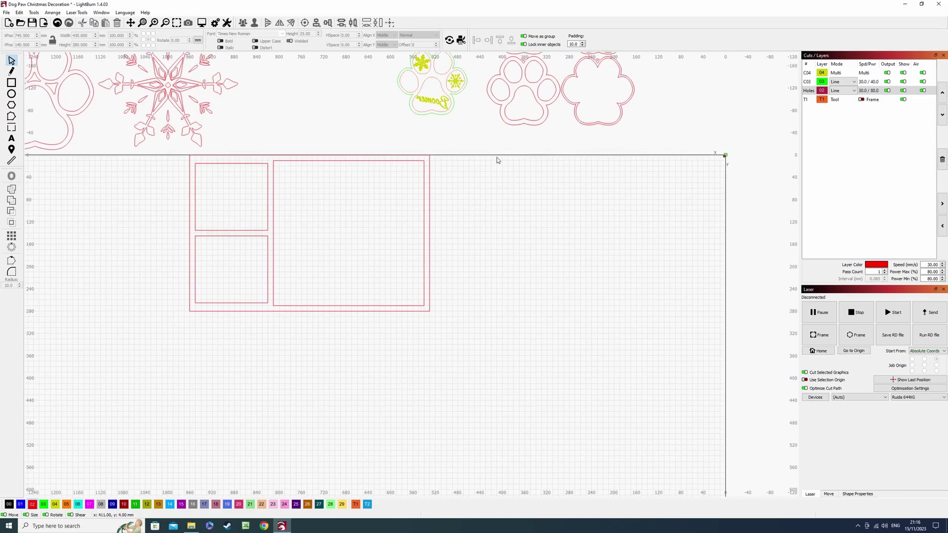
{"action": "scroll", "coordinate": [499, 168], "scroll_direction": "down", "scroll_amount": 2}
{"action": "left_click_drag", "start_coordinate": [401, 195], "coordinate": [392, 216]}
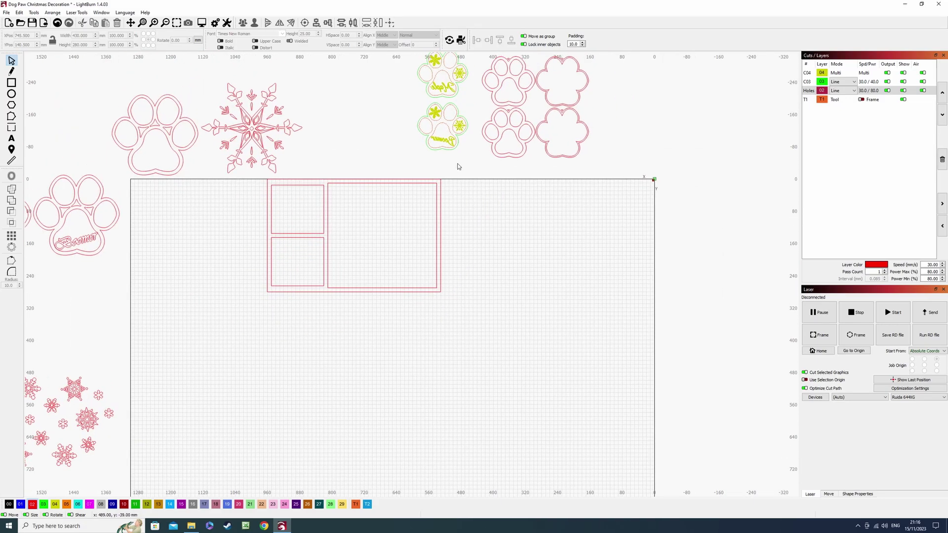
Place the Boomer paw insert in the top-left pocket and Maple in the lower-left pocket.
{"action": "left_click", "coordinate": [443, 150]}
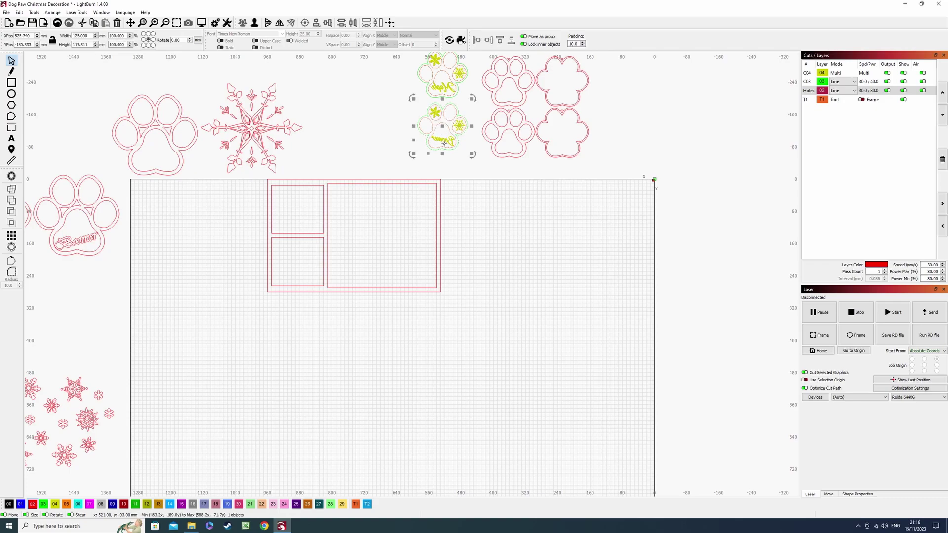
{"action": "scroll", "coordinate": [298, 198], "scroll_direction": "up", "scroll_amount": 3}
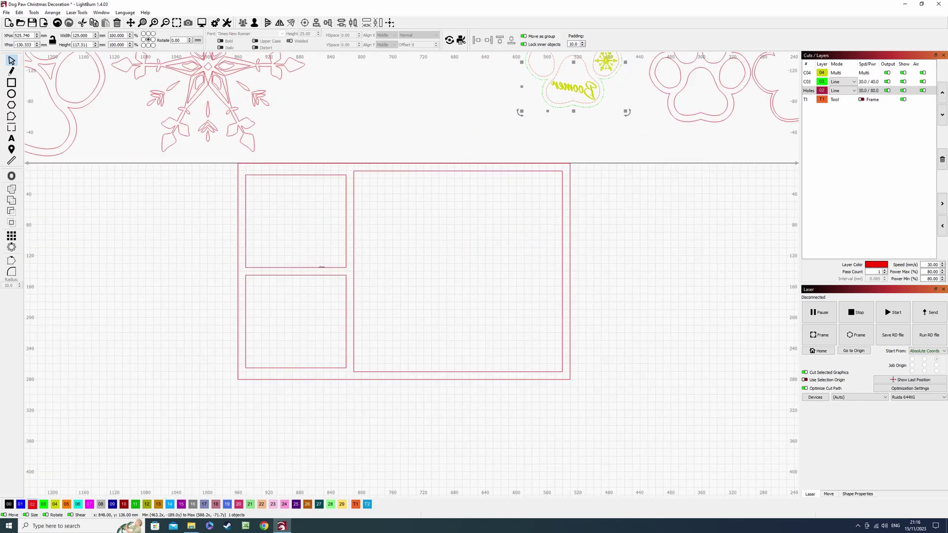
{"action": "left_click_drag", "start_coordinate": [571, 70], "coordinate": [306, 231]}
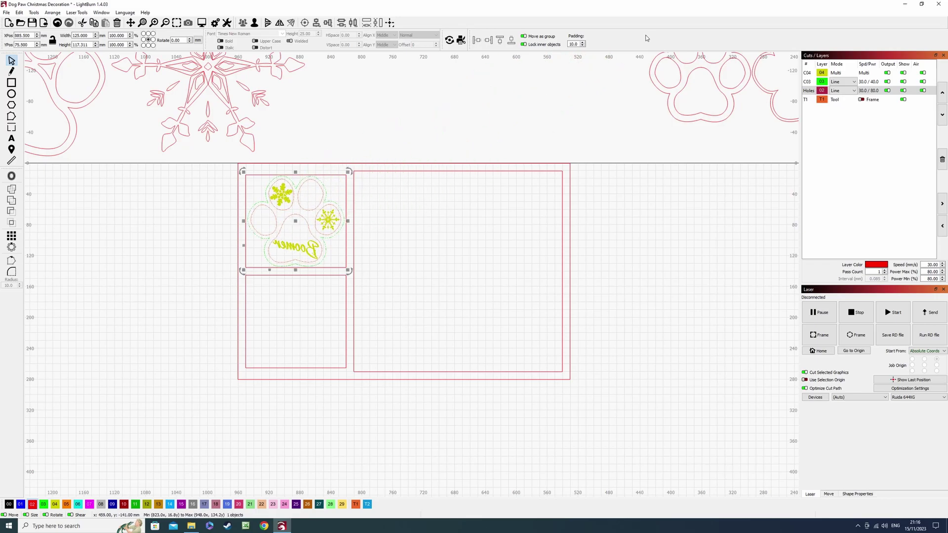
{"action": "scroll", "coordinate": [444, 163], "scroll_direction": "down", "scroll_amount": 2}
{"action": "left_click", "coordinate": [558, 73]}
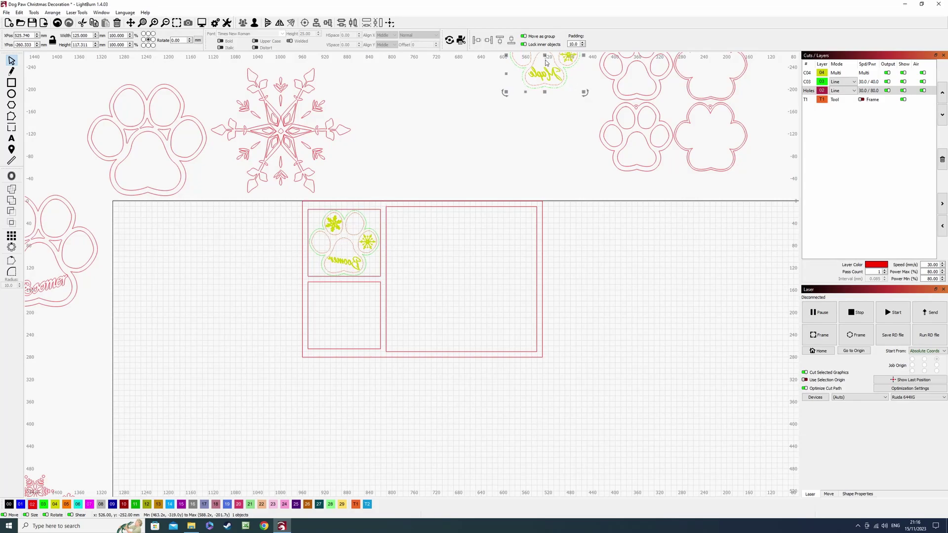
{"action": "left_click_drag", "start_coordinate": [544, 60], "coordinate": [348, 315]}
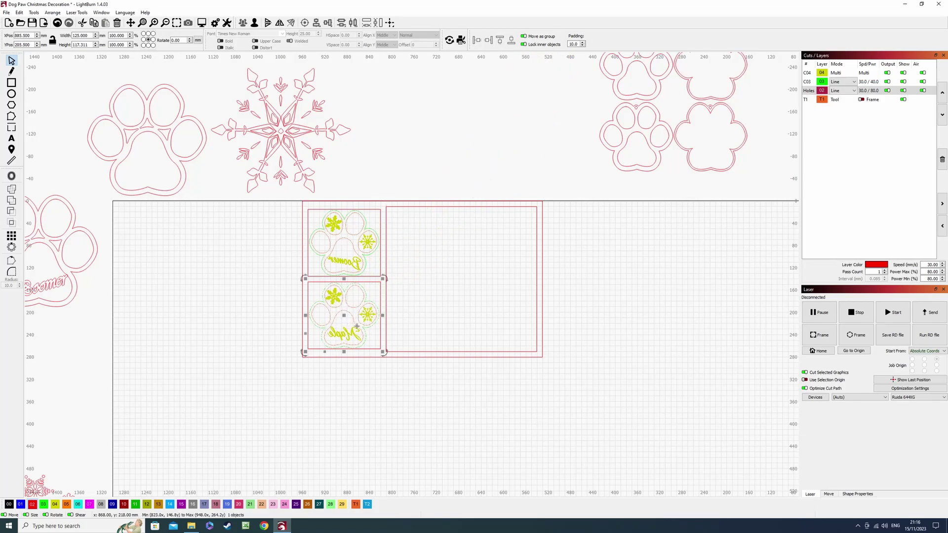
Move the border and pocket outlines onto the T1 layer, leaving its output off.
{"action": "left_click", "coordinate": [408, 356]}
{"action": "scroll", "coordinate": [407, 355], "scroll_direction": "up", "scroll_amount": 4}
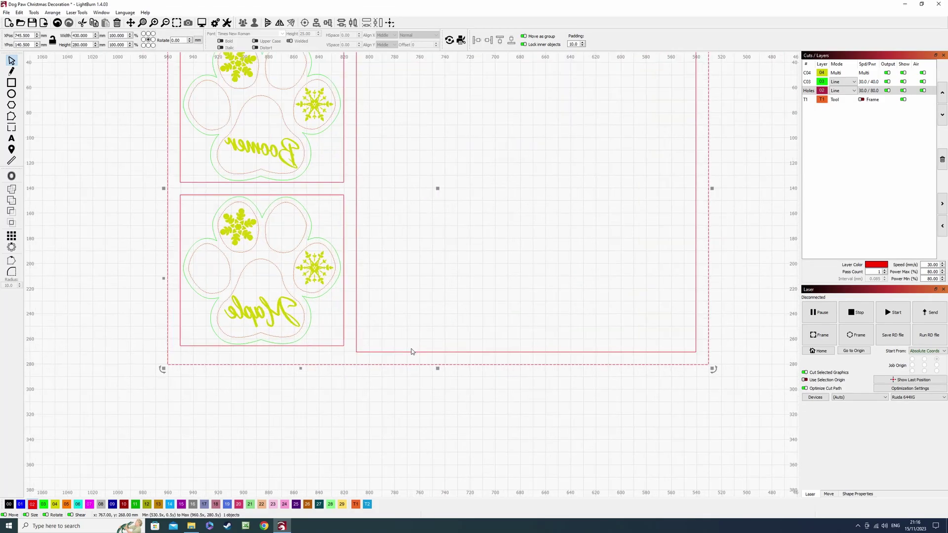
{"action": "left_click", "coordinate": [411, 352], "text": "shift"}
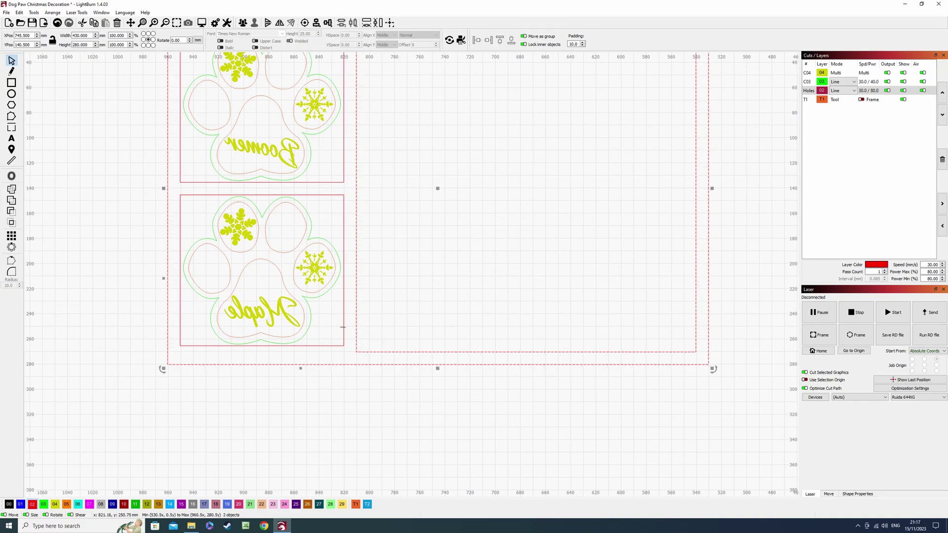
{"action": "left_click", "coordinate": [344, 326], "text": "shift"}
{"action": "left_click", "coordinate": [356, 504]}
{"action": "left_click", "coordinate": [364, 397]}
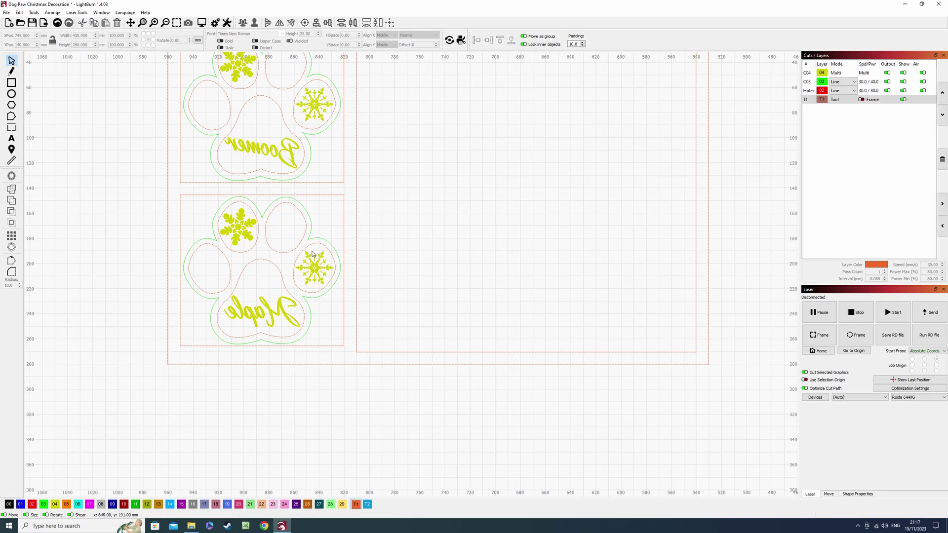
{"action": "left_click", "coordinate": [861, 99]}
{"action": "left_click", "coordinate": [861, 100]}
Move the four red paw frames into the right pocket.
{"action": "scroll", "coordinate": [508, 190], "scroll_direction": "up", "scroll_amount": 3}
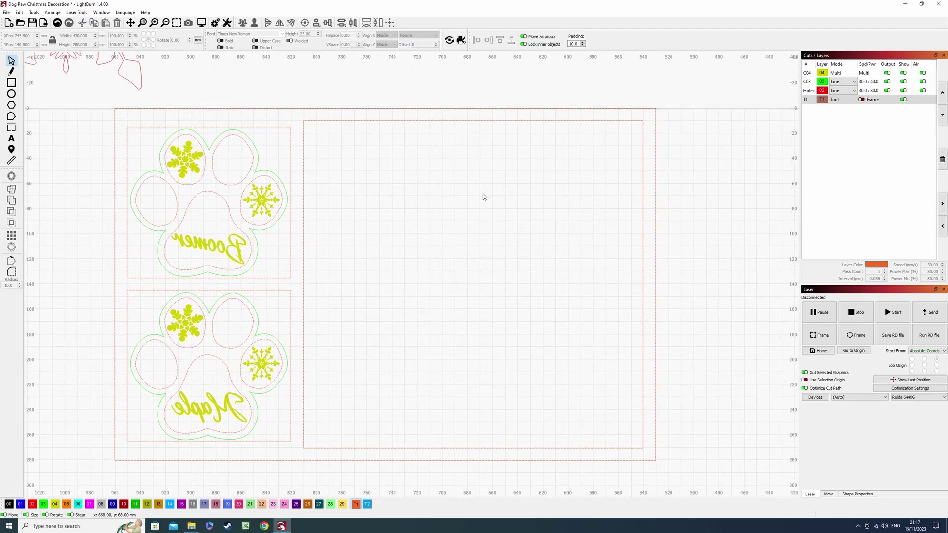
{"action": "scroll", "coordinate": [482, 193], "scroll_direction": "down", "scroll_amount": 5}
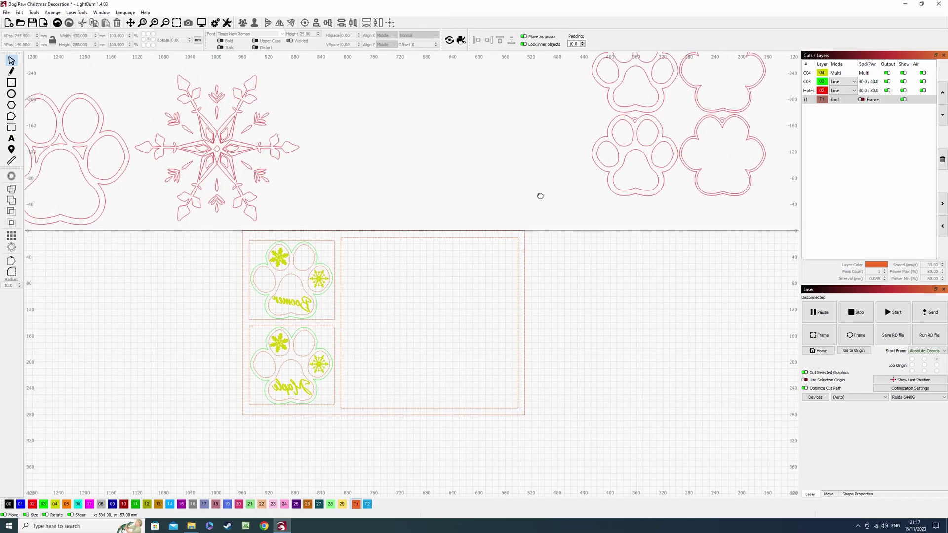
{"action": "left_click_drag", "start_coordinate": [746, 211], "coordinate": [591, 58]}
{"action": "left_click_drag", "start_coordinate": [676, 118], "coordinate": [425, 328]}
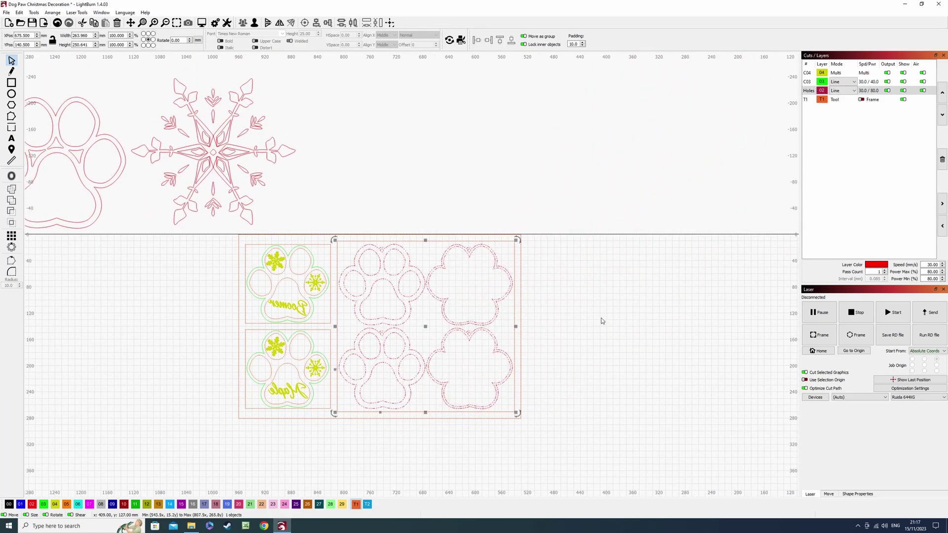
Drag the jig with its name tags and paw frames into the bed's top-left corner.
{"action": "scroll", "coordinate": [612, 296], "scroll_direction": "up", "scroll_amount": 2}
{"action": "left_click", "coordinate": [372, 381]}
{"action": "scroll", "coordinate": [455, 252], "scroll_direction": "up", "scroll_amount": 2}
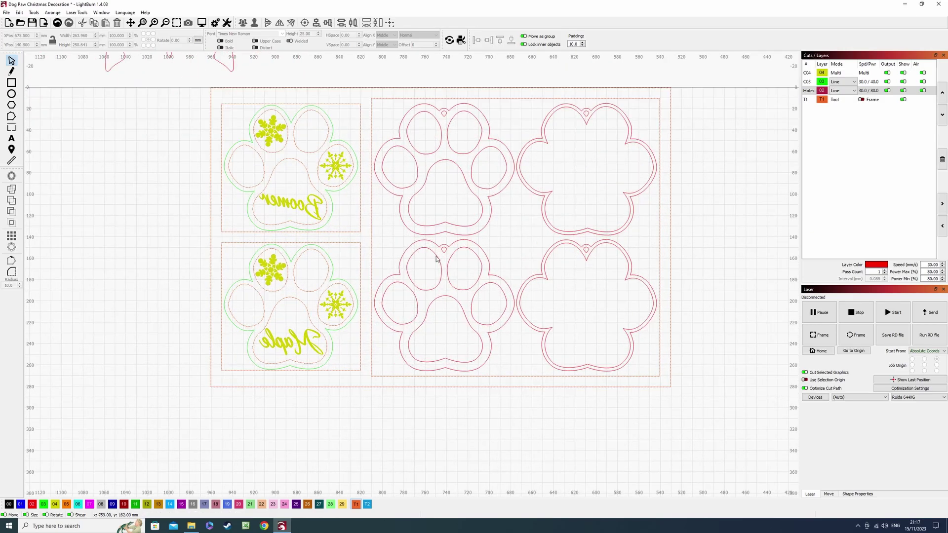
{"action": "scroll", "coordinate": [455, 253], "scroll_direction": "down", "scroll_amount": 2}
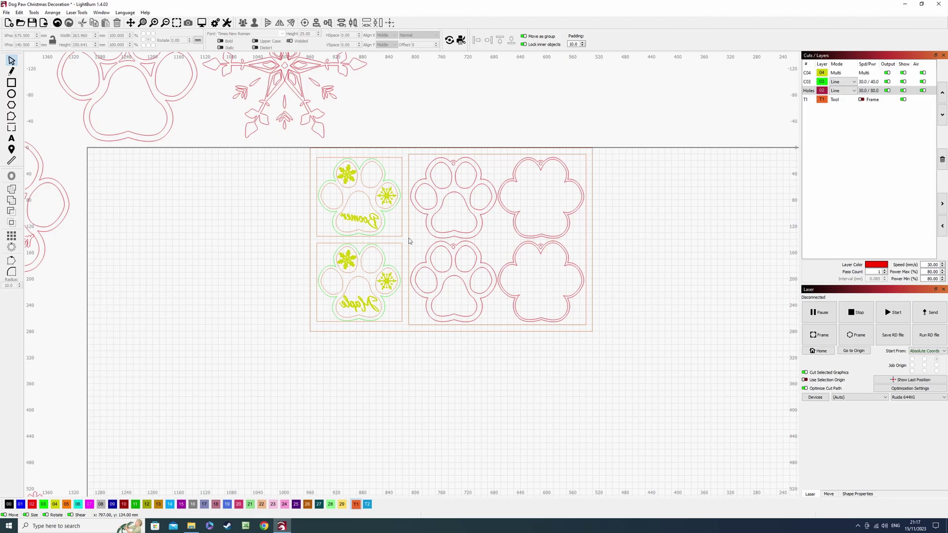
{"action": "scroll", "coordinate": [370, 197], "scroll_direction": "down", "scroll_amount": 3}
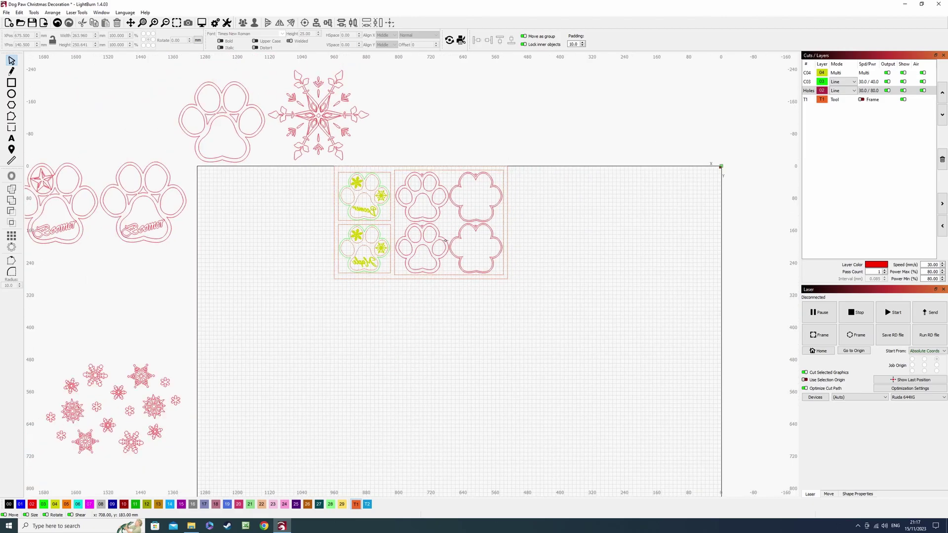
{"action": "left_click_drag", "start_coordinate": [422, 247], "coordinate": [165, 137]}
{"action": "left_click_drag", "start_coordinate": [302, 191], "coordinate": [168, 193]}
{"action": "scroll", "coordinate": [169, 193], "scroll_direction": "up", "scroll_amount": 3}
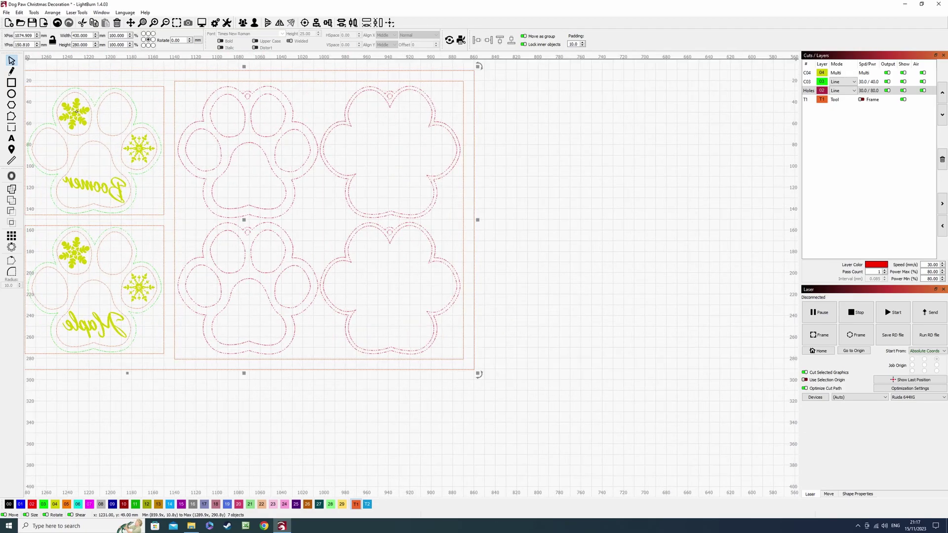
{"action": "scroll", "coordinate": [230, 207], "scroll_direction": "left", "scroll_amount": 2}
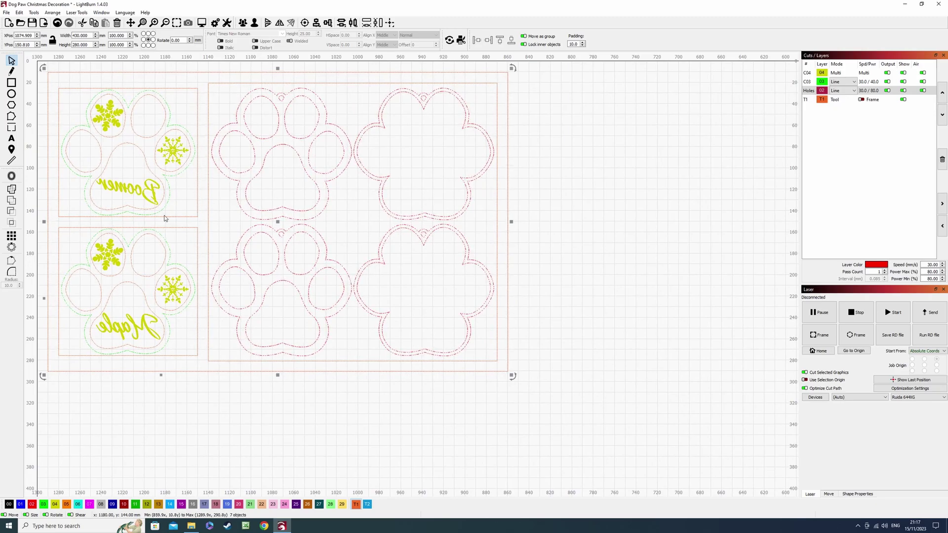
{"action": "left_click", "coordinate": [73, 97]}
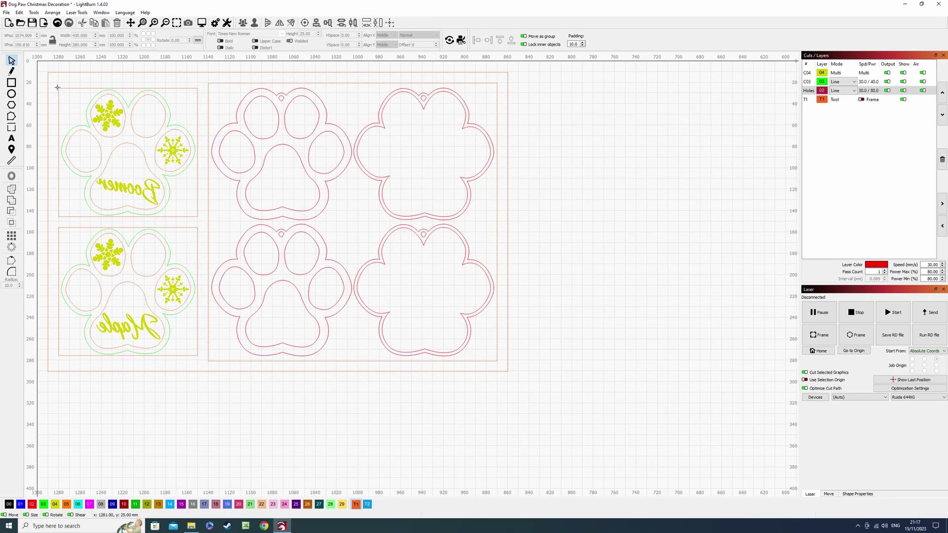
{"action": "left_click", "coordinate": [110, 104]}
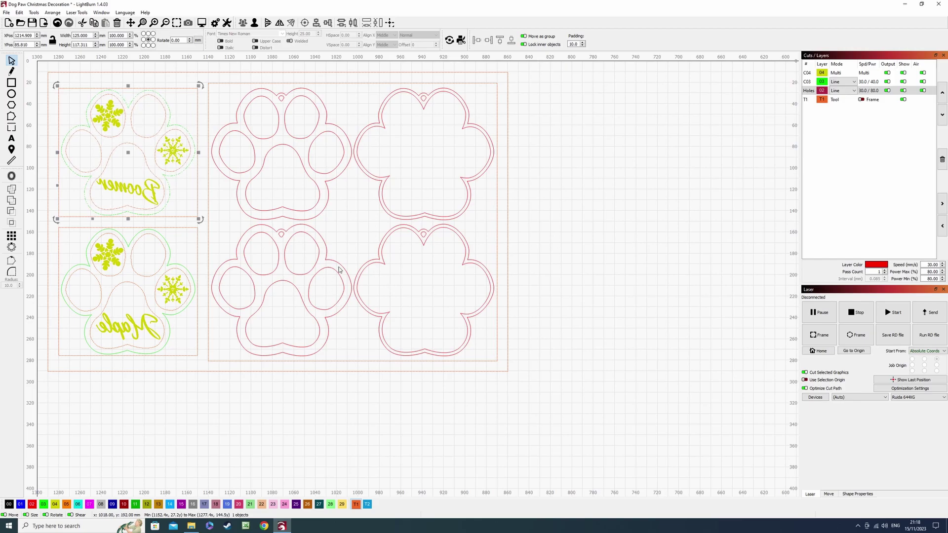
{"action": "scroll", "coordinate": [341, 270], "scroll_direction": "down", "scroll_amount": 3}
{"action": "scroll", "coordinate": [349, 270], "scroll_direction": "up", "scroll_amount": 2}
{"action": "left_click", "coordinate": [574, 321]}
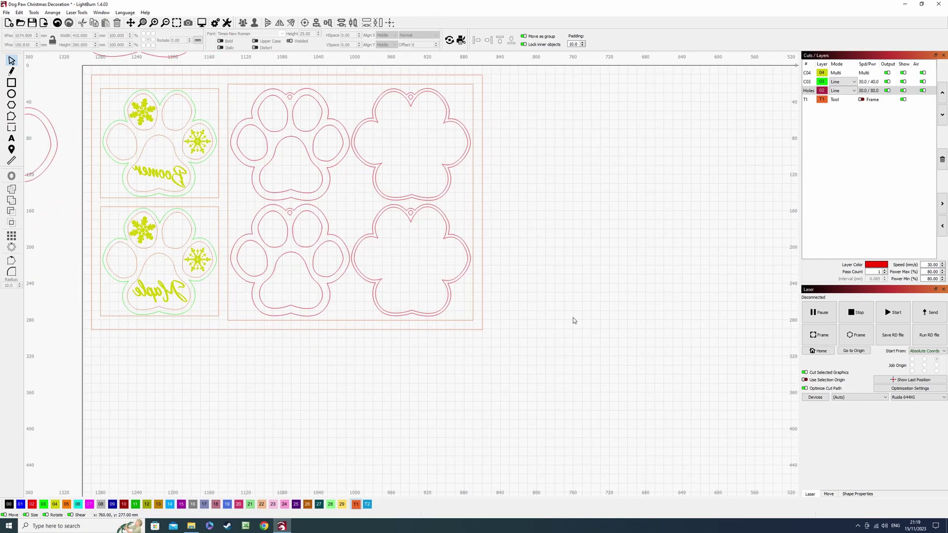